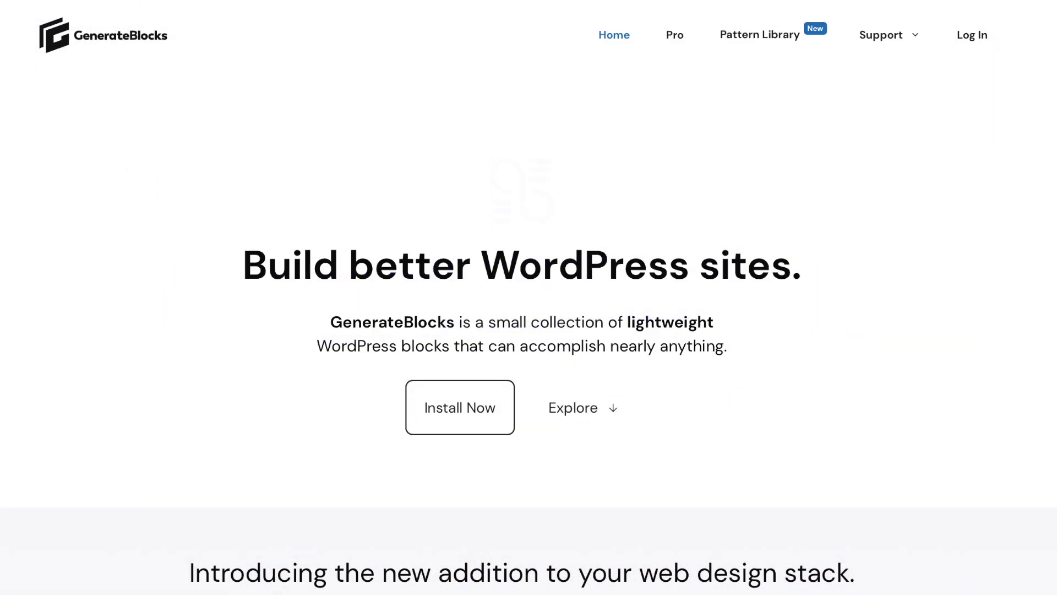
Step: Scroll the GenerateBlocks page and expand the button's spacing settings
{"action": "scroll", "coordinate": [528, 298], "scroll_direction": "down", "scroll_amount": 7}
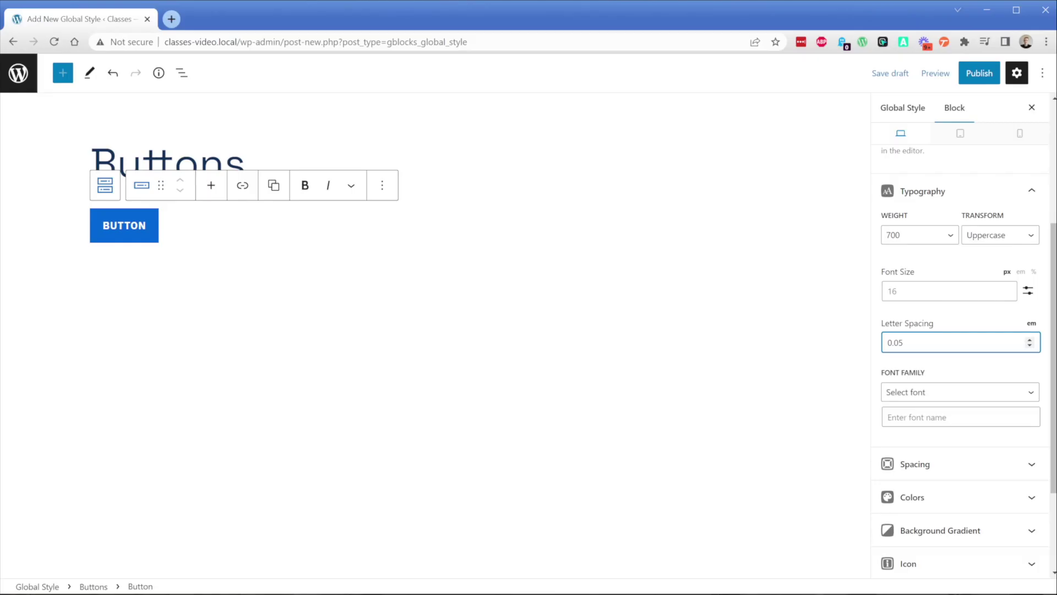
{"action": "scroll", "coordinate": [951, 385], "scroll_direction": "down", "scroll_amount": 2}
{"action": "left_click", "coordinate": [951, 333]}
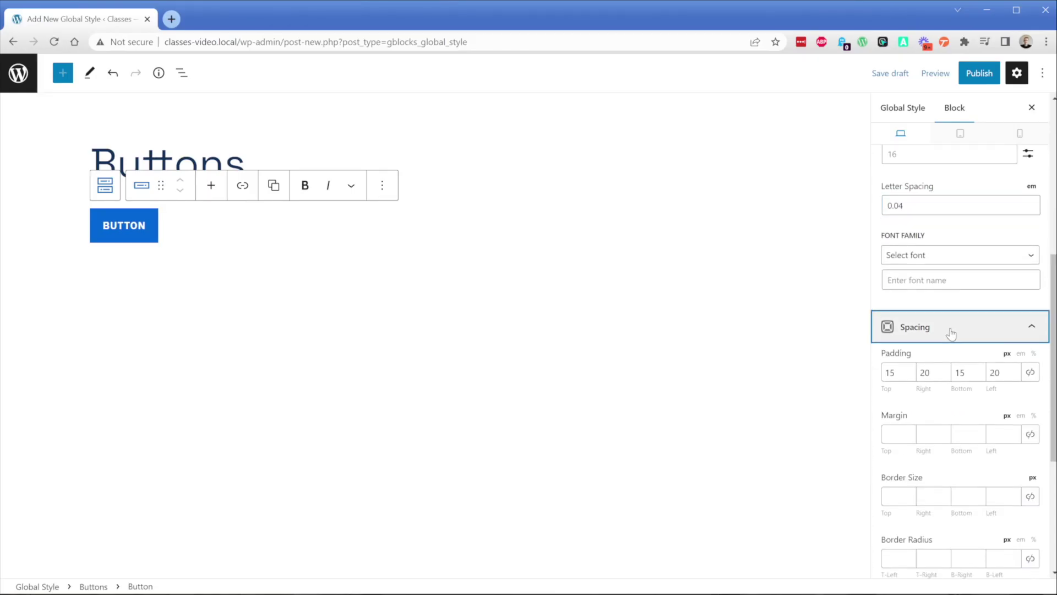
{"action": "scroll", "coordinate": [951, 333], "scroll_direction": "down", "scroll_amount": 1}
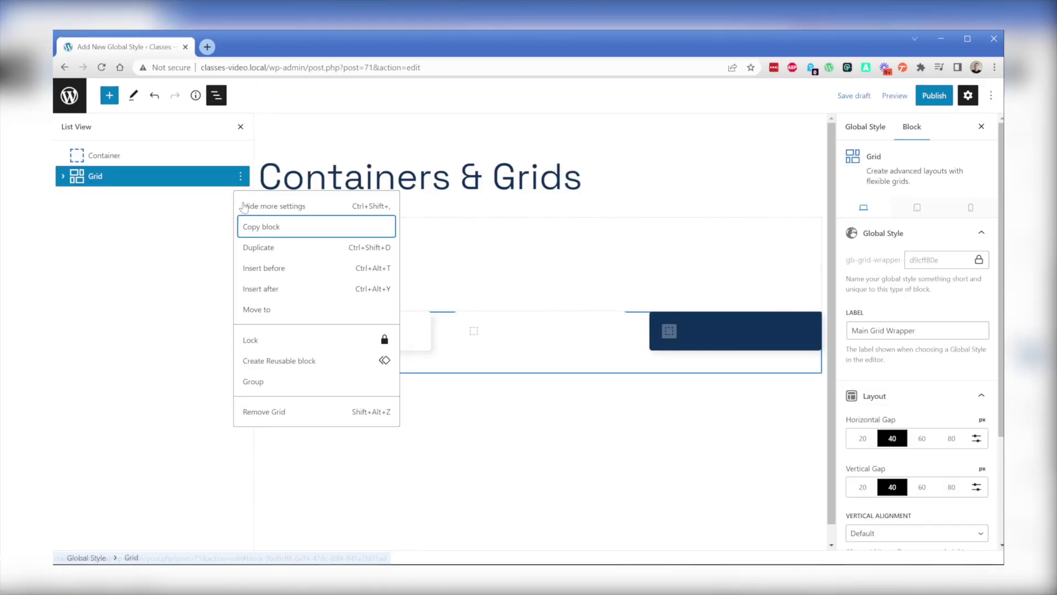
Step: Select and expand the Grid in the outline, then replace the Main Grid Wrapper label
{"action": "left_click", "coordinate": [259, 247]}
{"action": "left_click", "coordinate": [62, 197]}
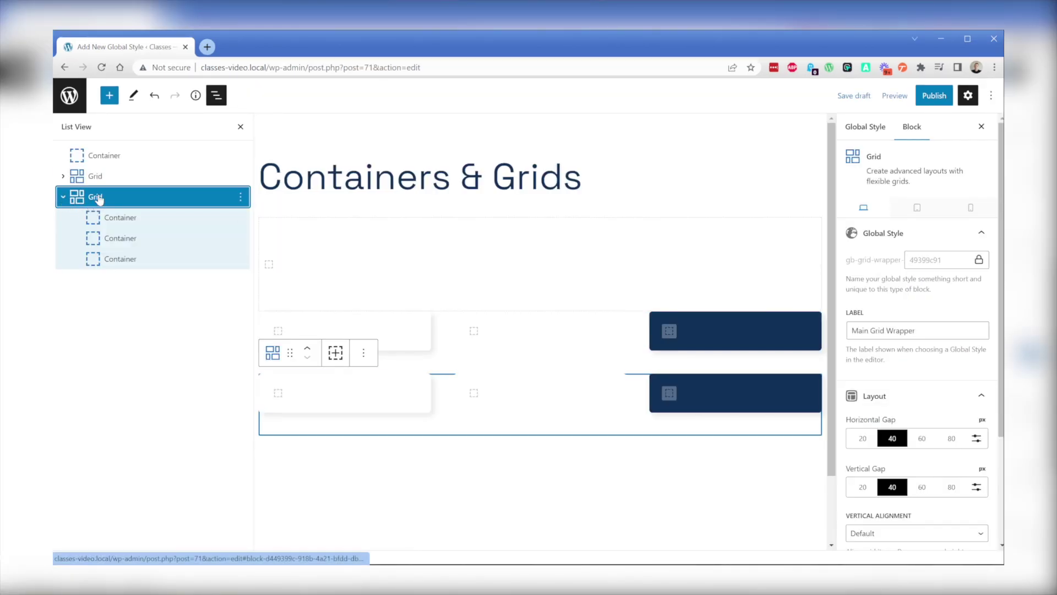
{"action": "triple_click", "coordinate": [918, 330]}
{"action": "type", "text": "G"}
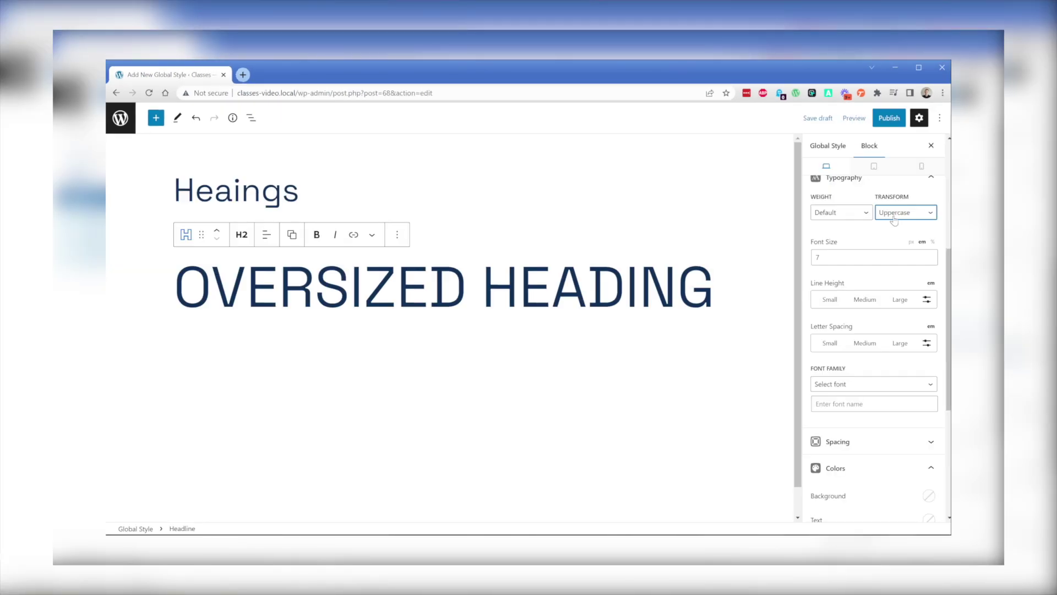
Step: Set the heading's font weight to 800 and bring up its colour picker
{"action": "left_click", "coordinate": [798, 208]}
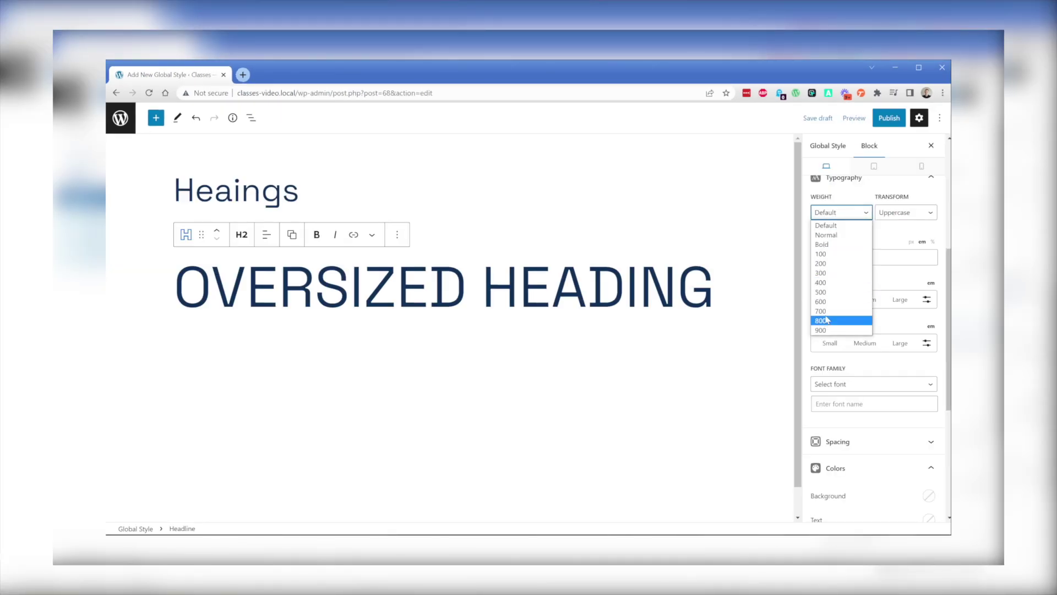
{"action": "left_click", "coordinate": [839, 317]}
{"action": "scroll", "coordinate": [843, 318], "scroll_direction": "down", "scroll_amount": 5}
{"action": "left_click", "coordinate": [929, 308]}
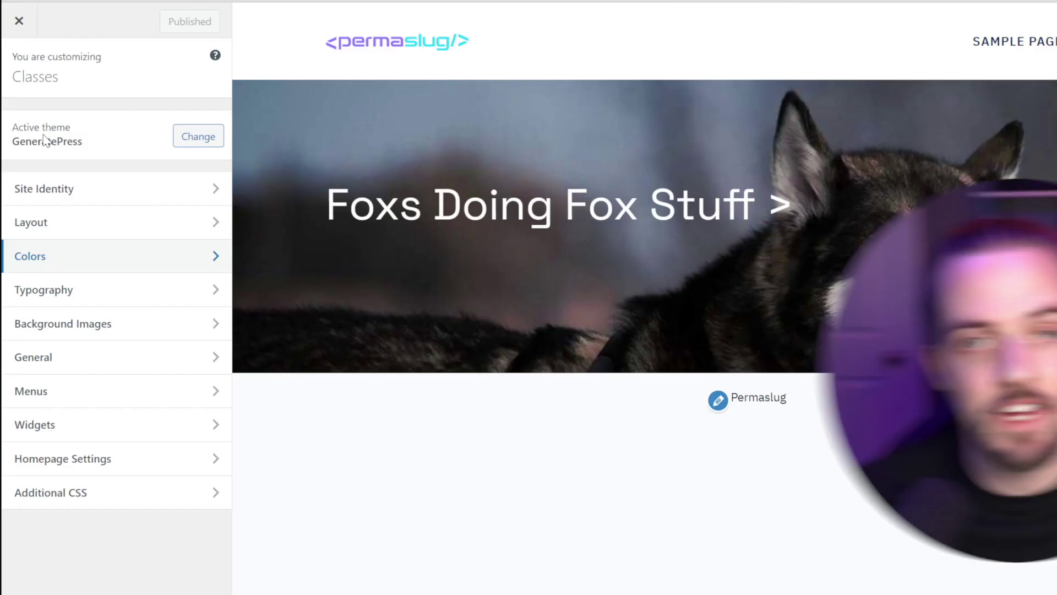
Step: Review the site Typography settings for Heading 1 (H1), then return to the main sections
{"action": "left_click", "coordinate": [68, 289]}
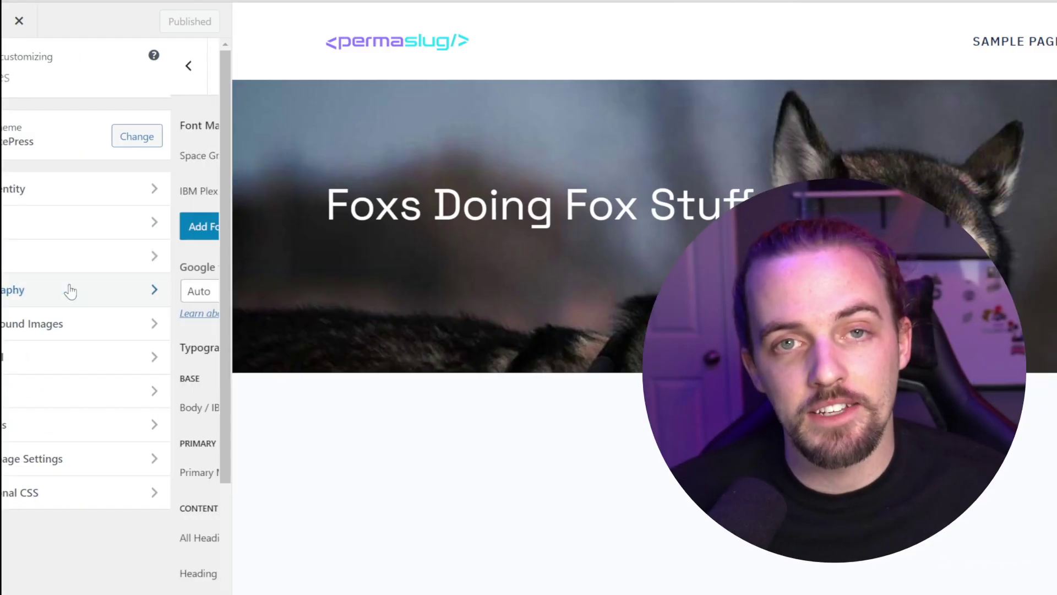
{"action": "left_click_drag", "start_coordinate": [229, 289], "coordinate": [222, 472]}
{"action": "left_click", "coordinate": [171, 407]}
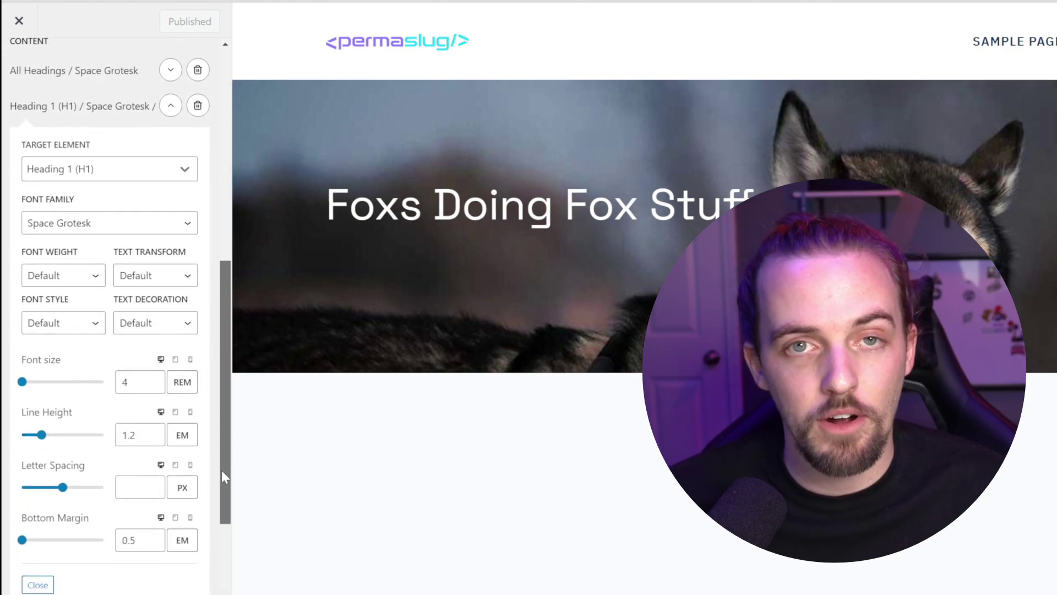
{"action": "key", "text": "Escape"}
Step: In Colors, select the green and then the purple global colour swatches
{"action": "left_click", "coordinate": [69, 260]}
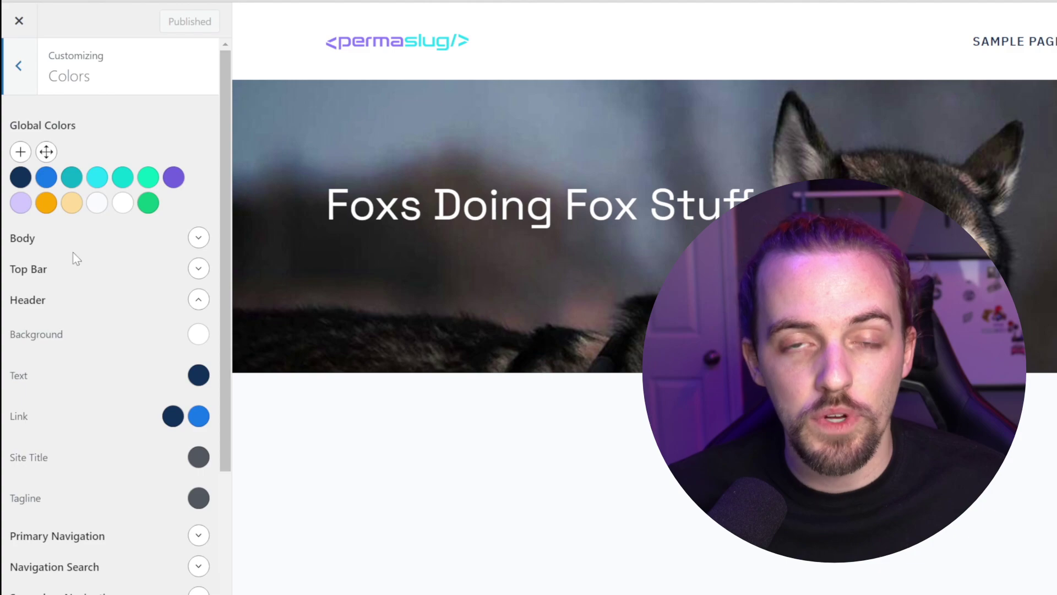
{"action": "left_click", "coordinate": [148, 177]}
{"action": "left_click", "coordinate": [176, 180]}
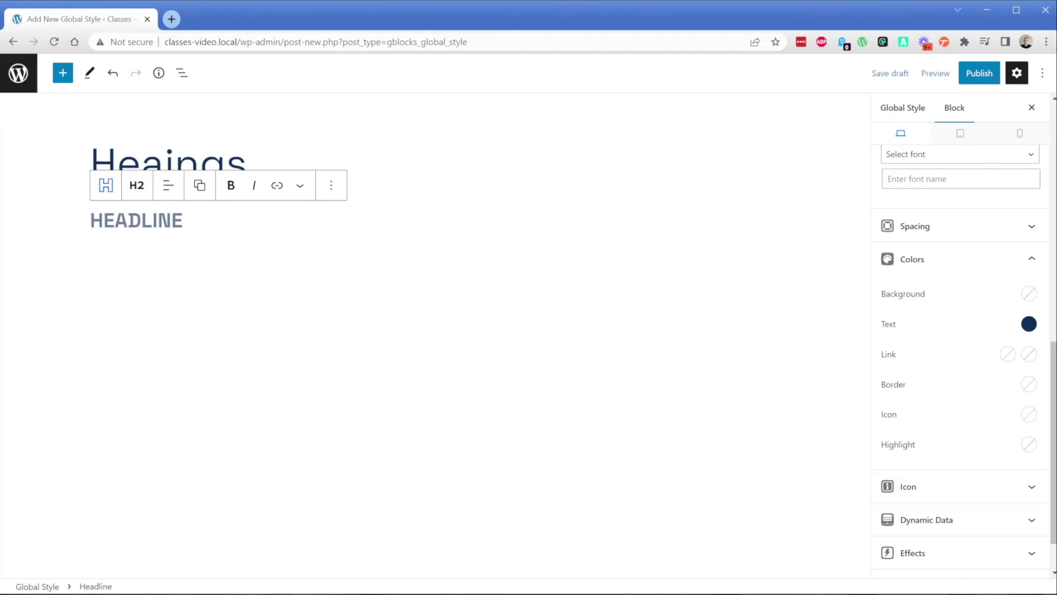
Step: Enter the subheading text MY SUBHEADING and set its font size to 1.5 em
{"action": "type", "text": "MY SUBHEADING"}
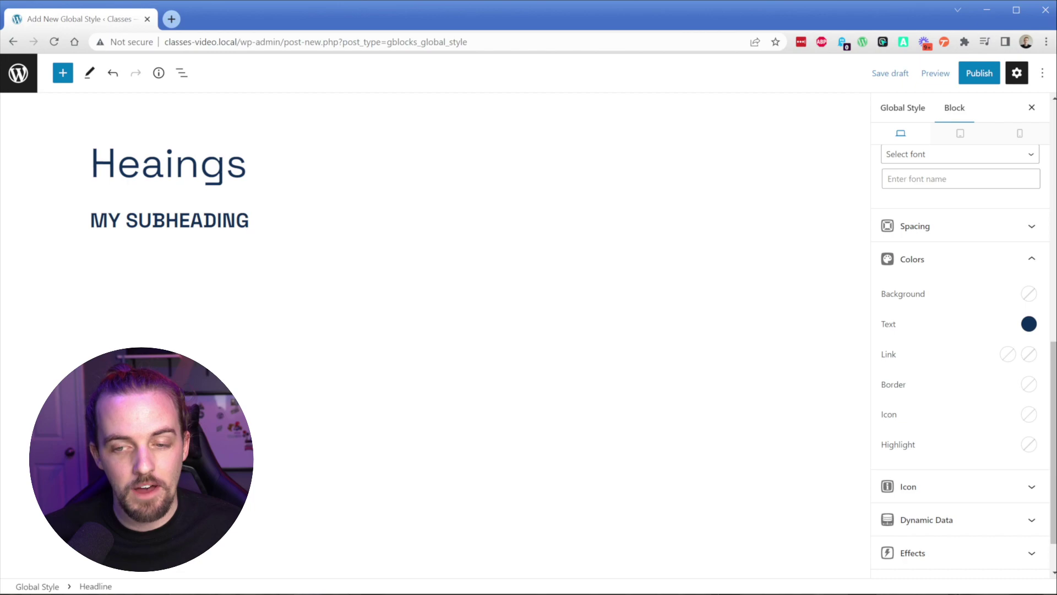
{"action": "scroll", "coordinate": [927, 308], "scroll_direction": "up", "scroll_amount": 5}
{"action": "left_click", "coordinate": [892, 315]}
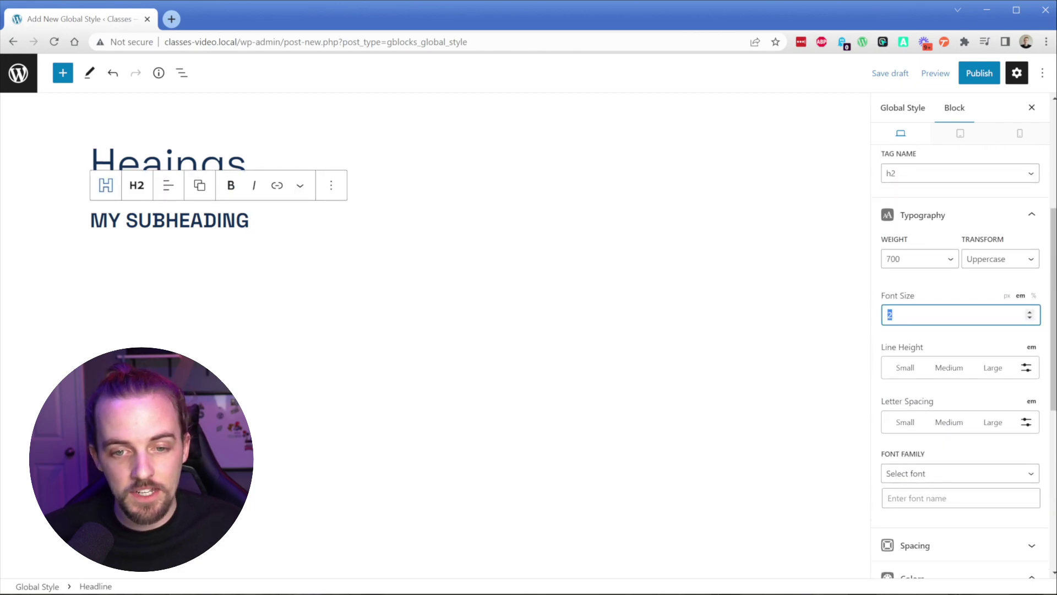
{"action": "type", "text": "1.5"}
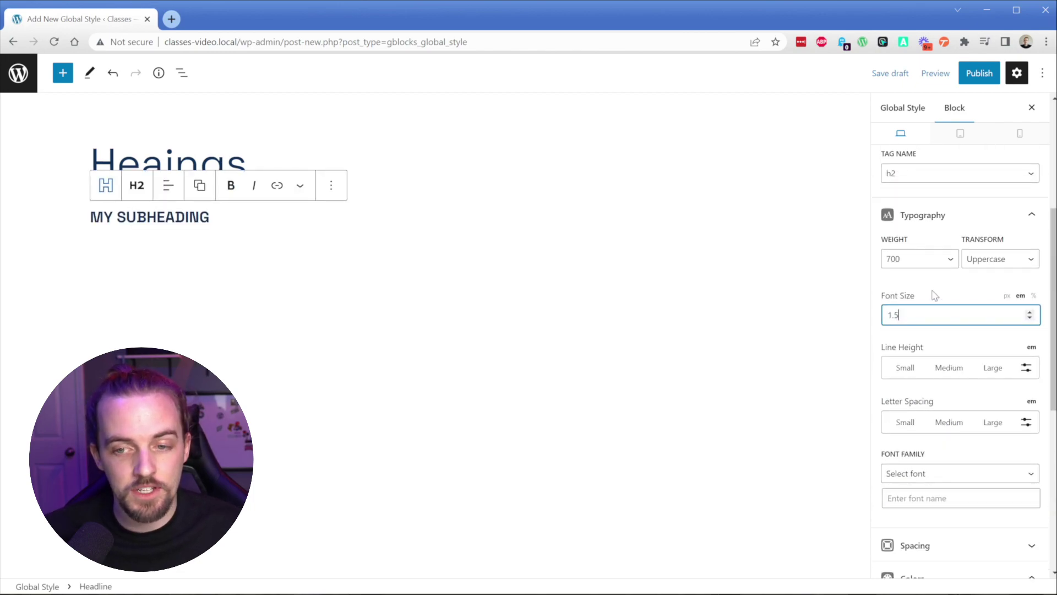
Step: Insert a new Headline block below MY SUBHEADING using /head
{"action": "left_click", "coordinate": [312, 227]}
{"action": "type", "text": "/head"}
{"action": "key", "text": "Down"}
{"action": "key", "text": "Return"}
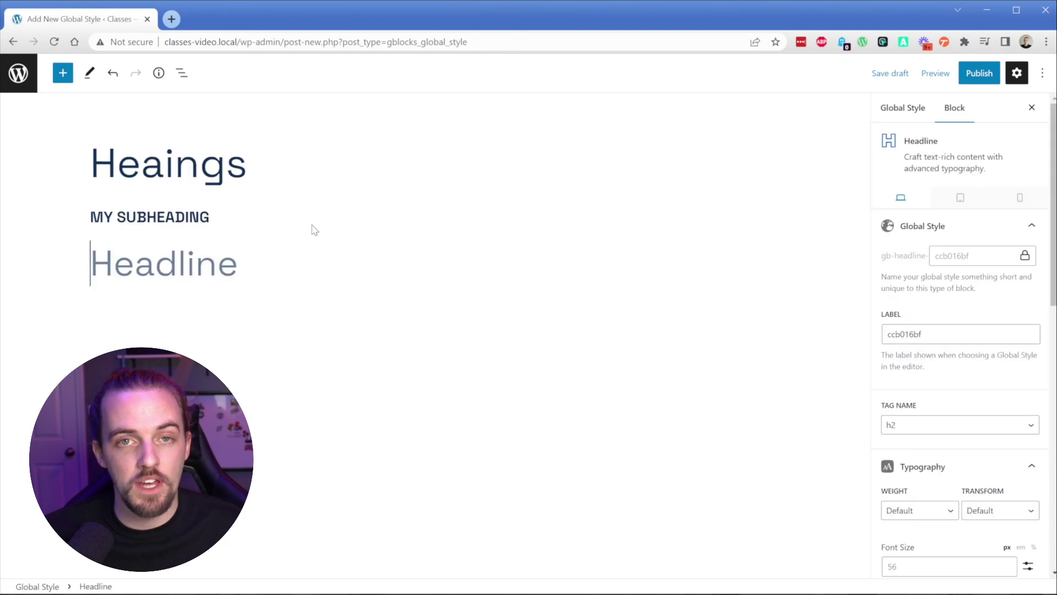
Step: Type 'Oversized Heading' as the heading text and label the style Oversized
{"action": "type", "text": "Oversized Heading"}
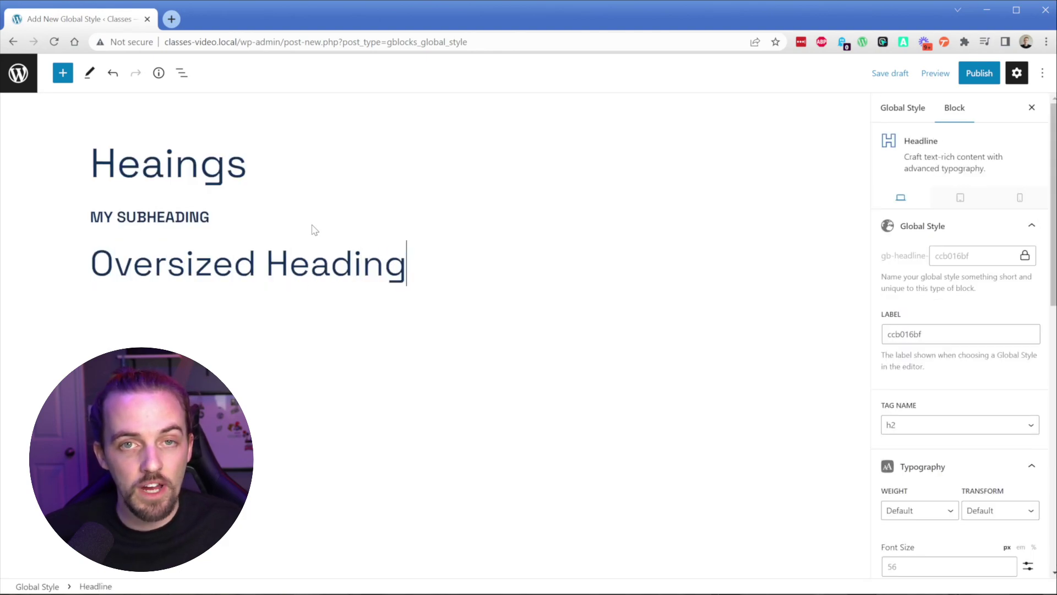
{"action": "left_click", "coordinate": [930, 337]}
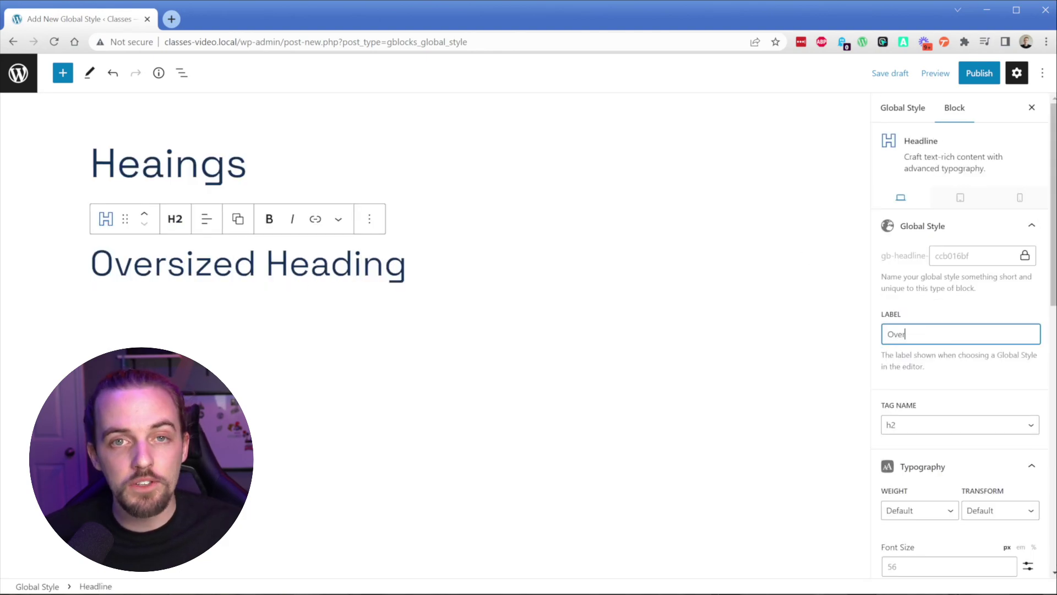
{"action": "type", "text": "Oversized"}
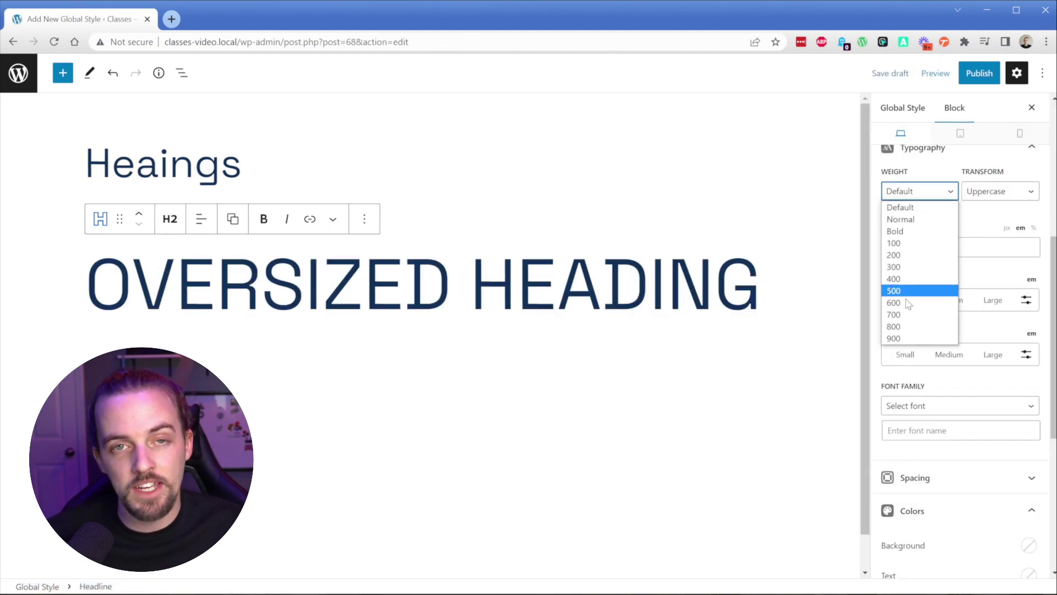
Step: Give the heading font weight 700 and an orange text colour
{"action": "left_click", "coordinate": [901, 315]}
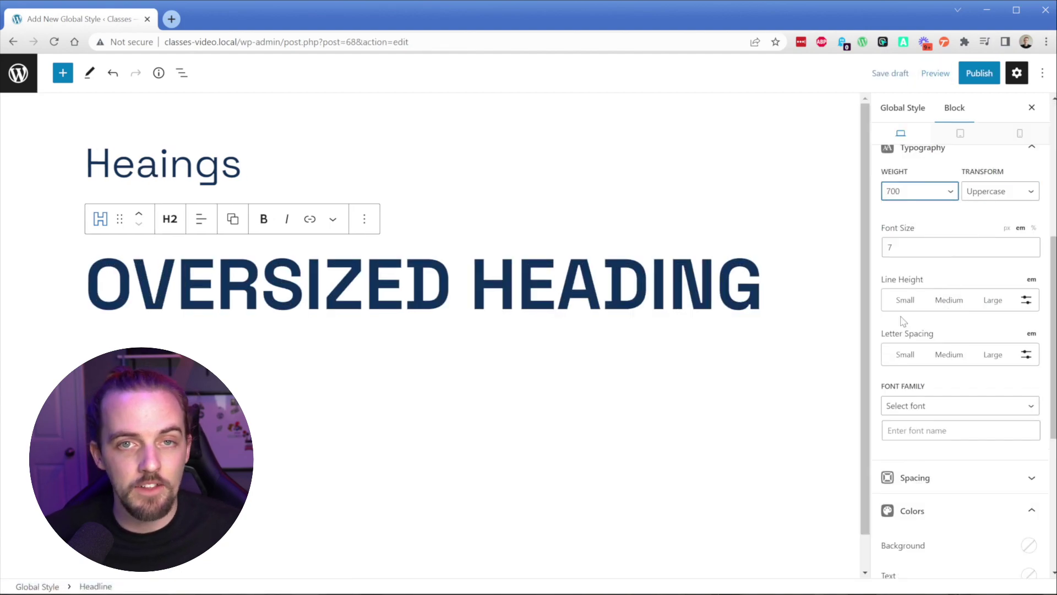
{"action": "scroll", "coordinate": [945, 325], "scroll_direction": "down", "scroll_amount": 5}
{"action": "left_click", "coordinate": [1028, 268]}
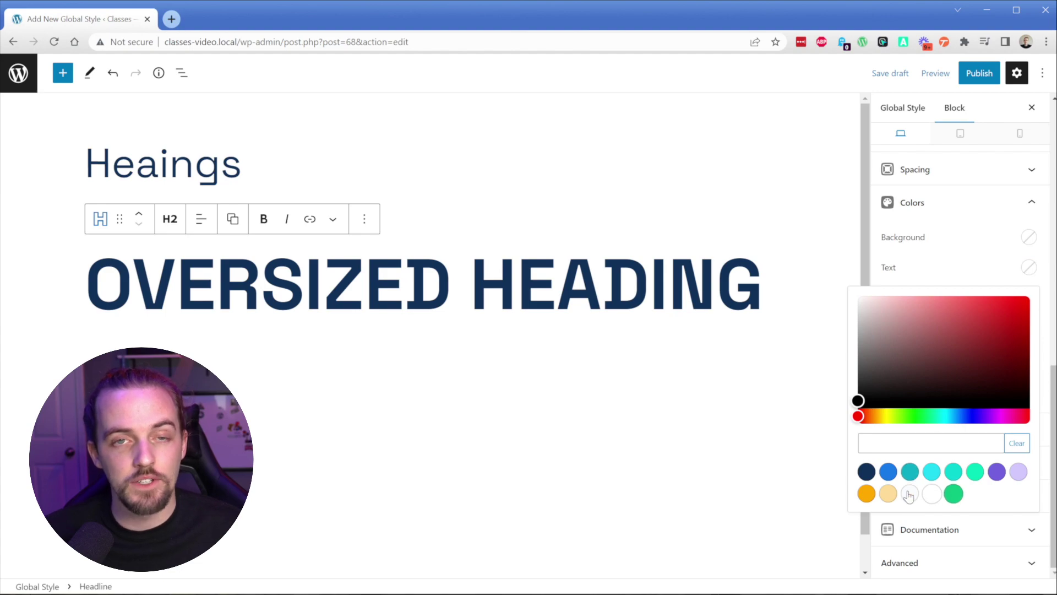
{"action": "left_click", "coordinate": [866, 493]}
{"action": "left_click", "coordinate": [913, 496]}
Step: Enable a text shadow and make its colour more transparent
{"action": "scroll", "coordinate": [918, 407], "scroll_direction": "down", "scroll_amount": 3}
{"action": "left_click", "coordinate": [892, 437]}
{"action": "left_click", "coordinate": [1031, 437]}
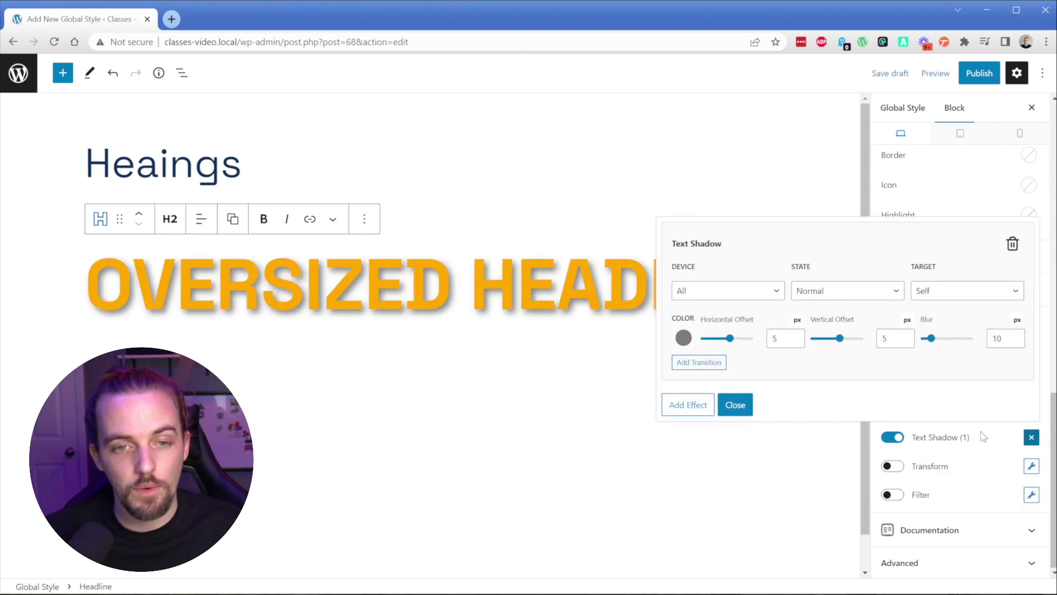
{"action": "left_click", "coordinate": [683, 338]}
{"action": "left_click", "coordinate": [568, 223]}
{"action": "left_click_drag", "start_coordinate": [569, 224], "coordinate": [537, 226]}
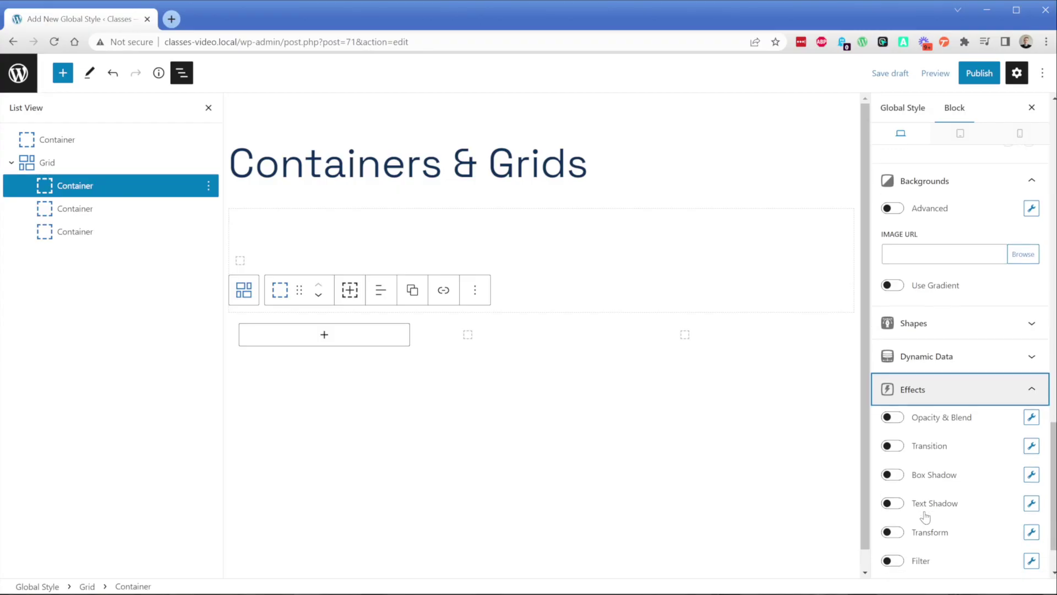
Step: Add a box shadow to the first container, then select the third grid container
{"action": "left_click", "coordinate": [892, 474]}
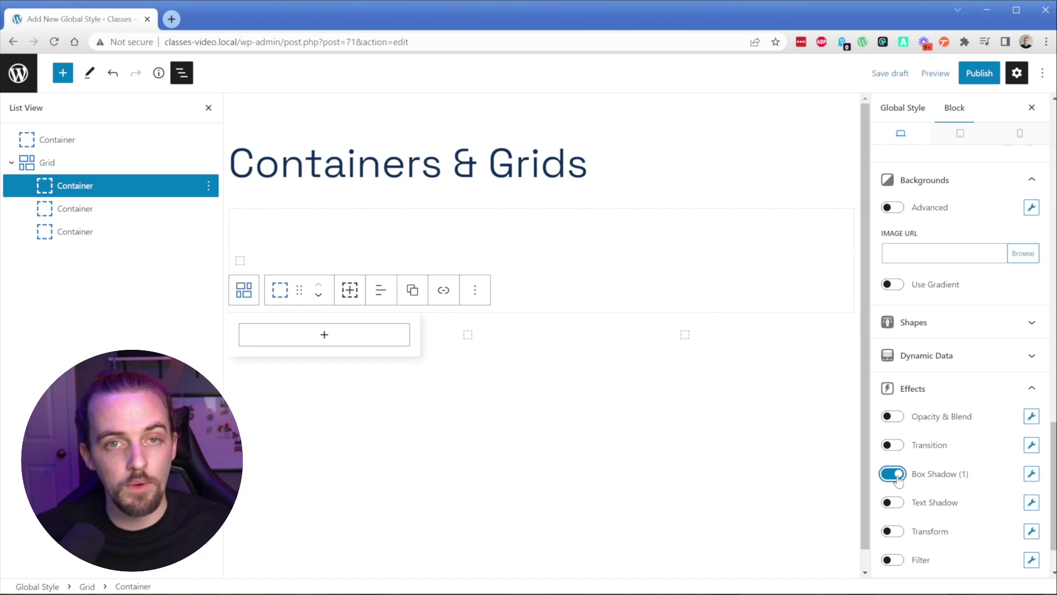
{"action": "left_click", "coordinate": [553, 344]}
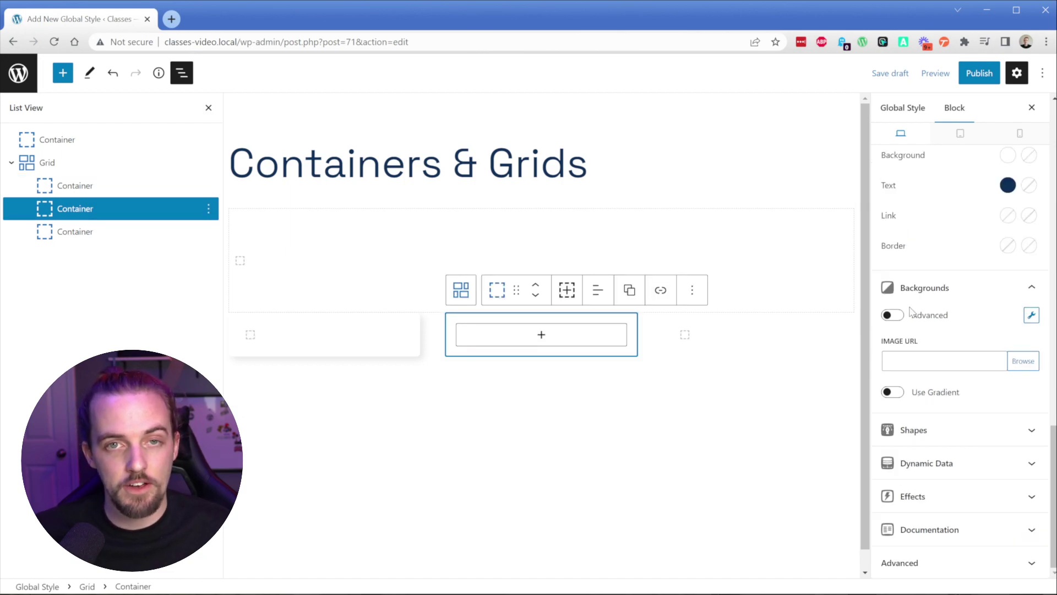
{"action": "scroll", "coordinate": [911, 330], "scroll_direction": "up", "scroll_amount": 15}
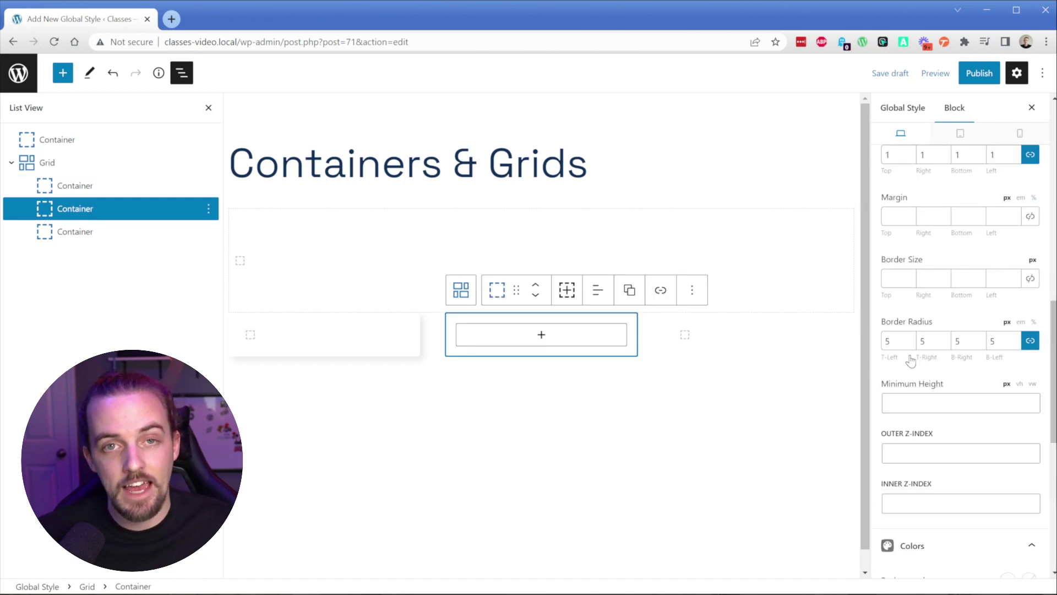
{"action": "left_click", "coordinate": [748, 334]}
Step: Give the third container a navy background and white text
{"action": "scroll", "coordinate": [969, 358], "scroll_direction": "down", "scroll_amount": 12}
{"action": "left_click", "coordinate": [1009, 364]}
{"action": "left_click", "coordinate": [845, 303]}
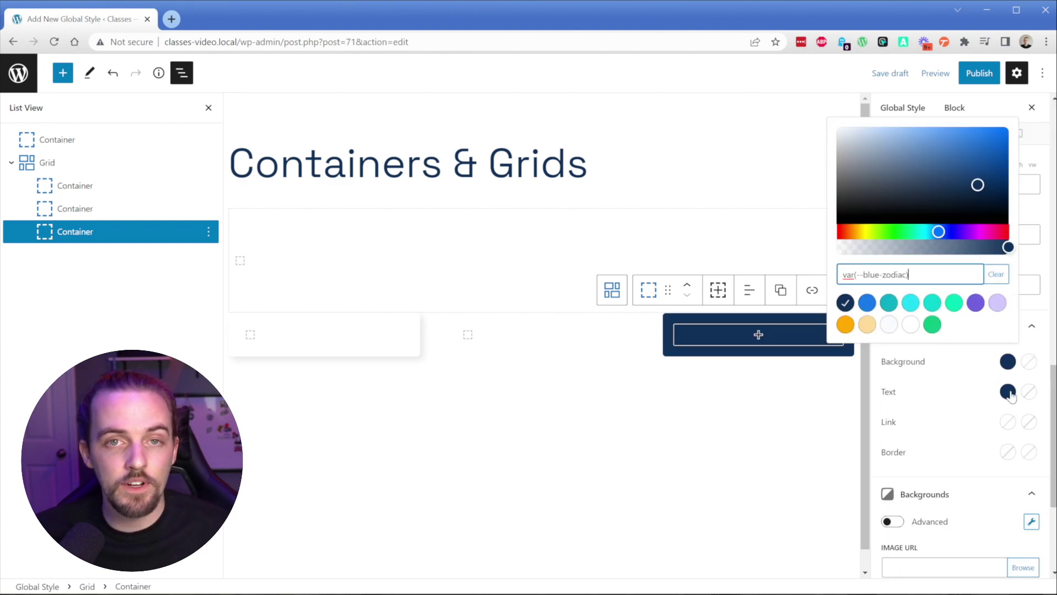
{"action": "left_click", "coordinate": [1008, 391]}
{"action": "left_click", "coordinate": [911, 355]}
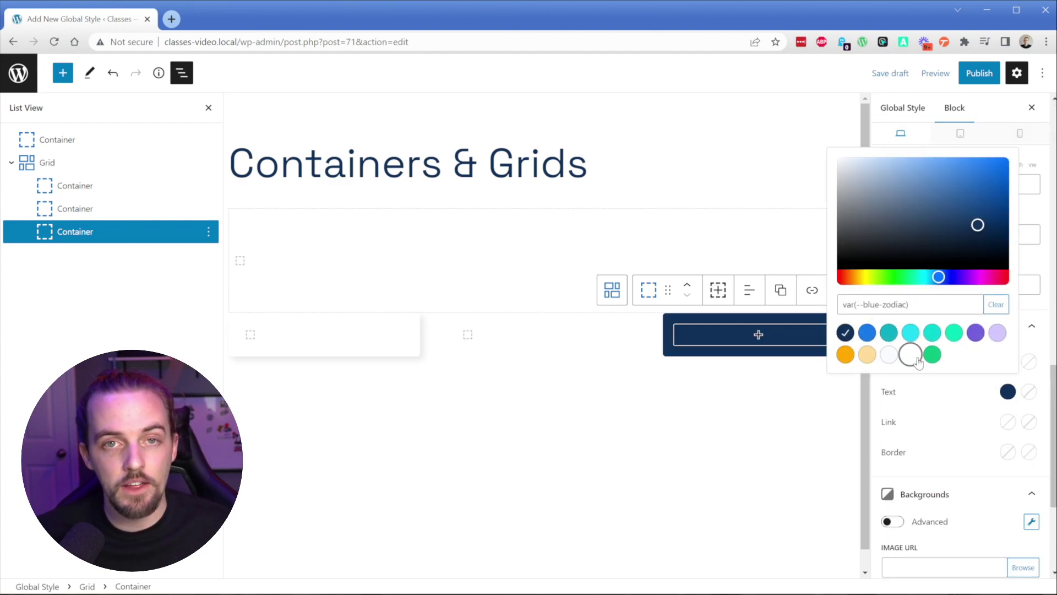
Step: Turn on Box Shadow under the third container's Effects and deselect it
{"action": "left_click", "coordinate": [880, 403]}
{"action": "scroll", "coordinate": [892, 440], "scroll_direction": "down", "scroll_amount": 5}
{"action": "left_click", "coordinate": [922, 487]}
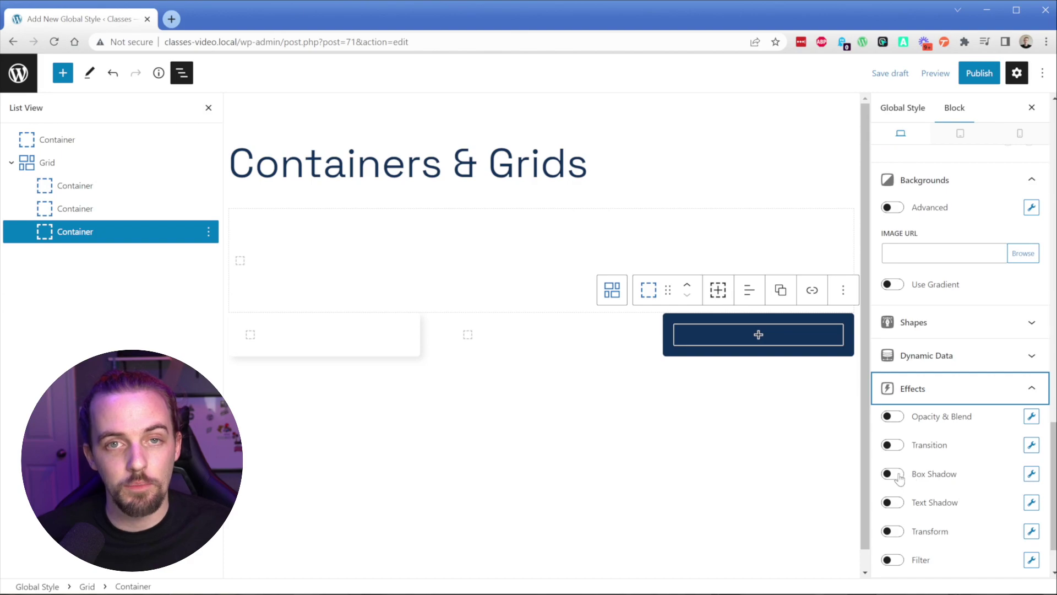
{"action": "left_click", "coordinate": [894, 474]}
{"action": "left_click", "coordinate": [673, 425]}
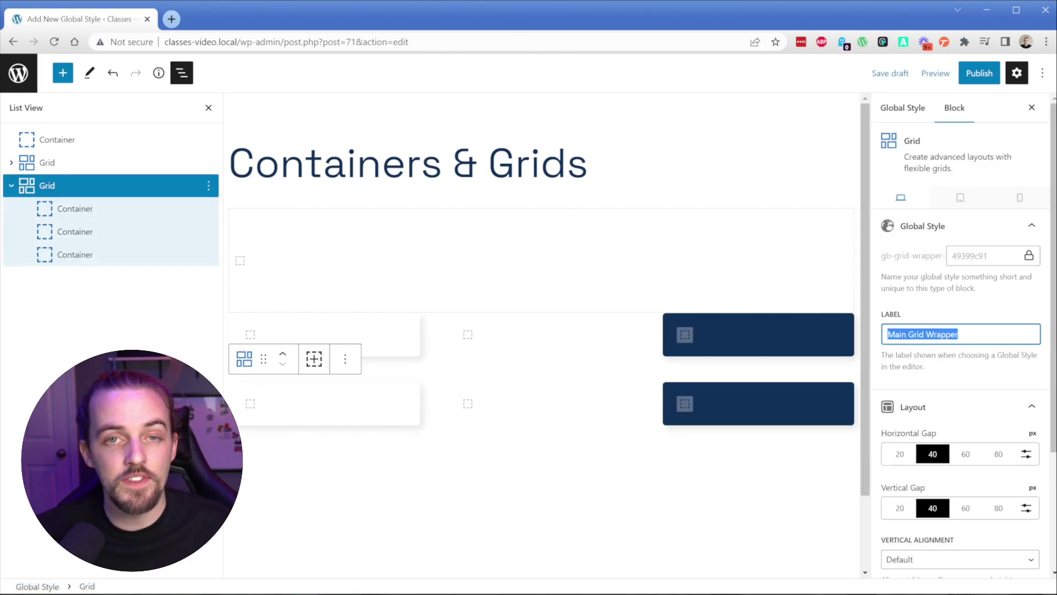
Step: Relabel the grid copy as Grid No Gaps and clear its custom horizontal and vertical gaps
{"action": "type", "text": "Grid"}
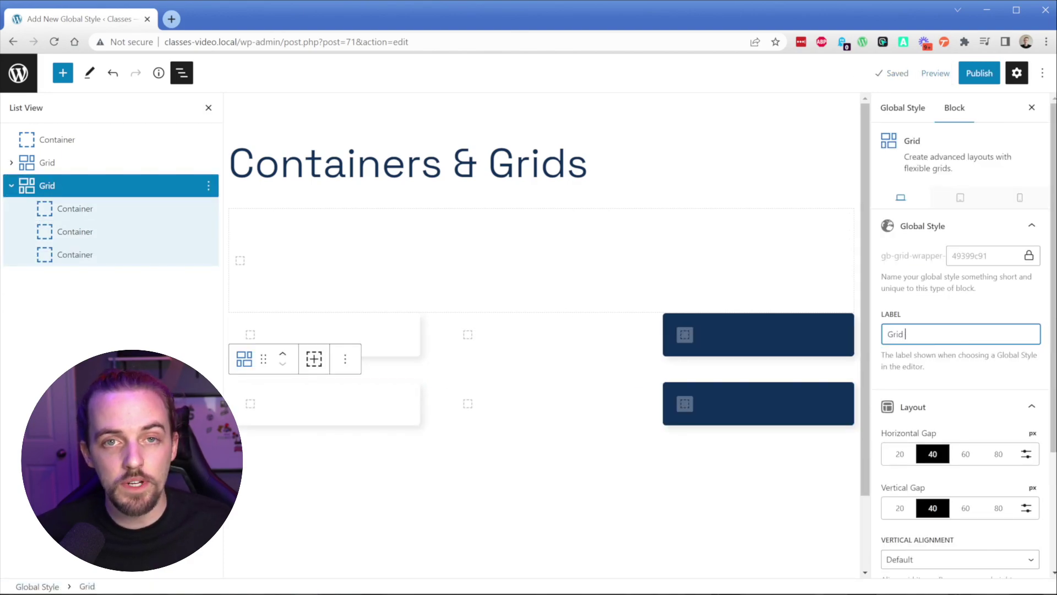
{"action": "left_click", "coordinate": [1026, 454]}
{"action": "key", "text": "BackSpace"}
{"action": "key", "text": "BackSpace"}
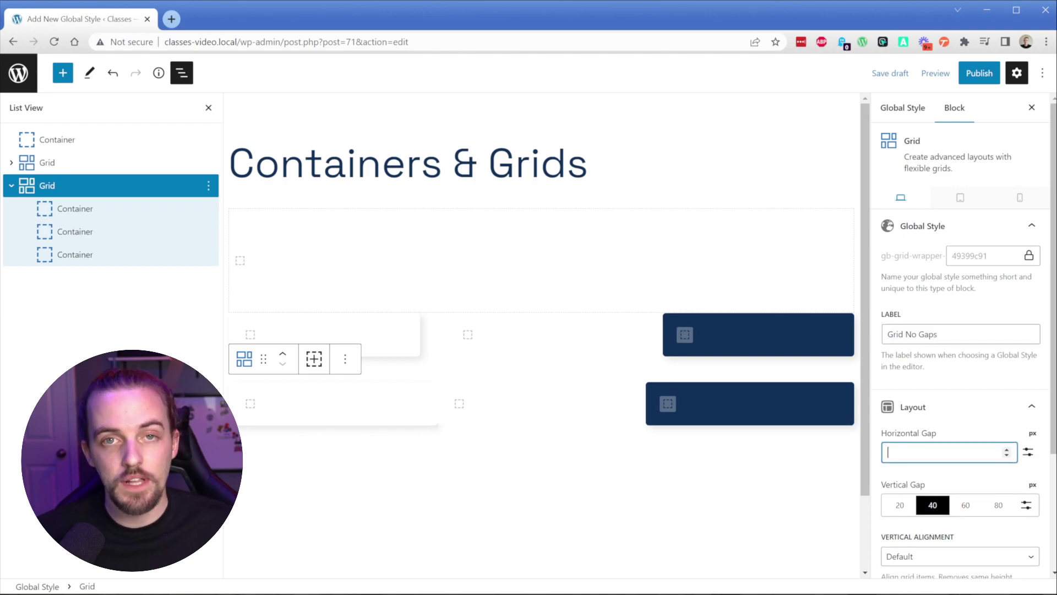
{"action": "left_click", "coordinate": [1027, 508]}
{"action": "key", "text": "BackSpace"}
{"action": "left_click", "coordinate": [383, 435]}
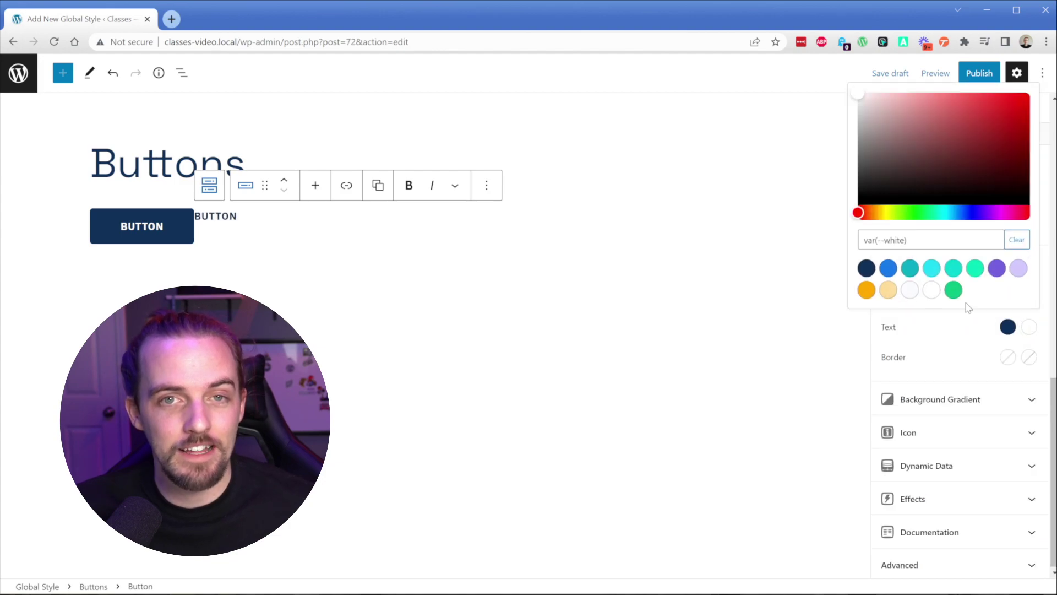
Step: Set the second button's colour to denim, add border colours, and clear its background colour
{"action": "left_click", "coordinate": [893, 269]}
{"action": "left_click", "coordinate": [986, 371]}
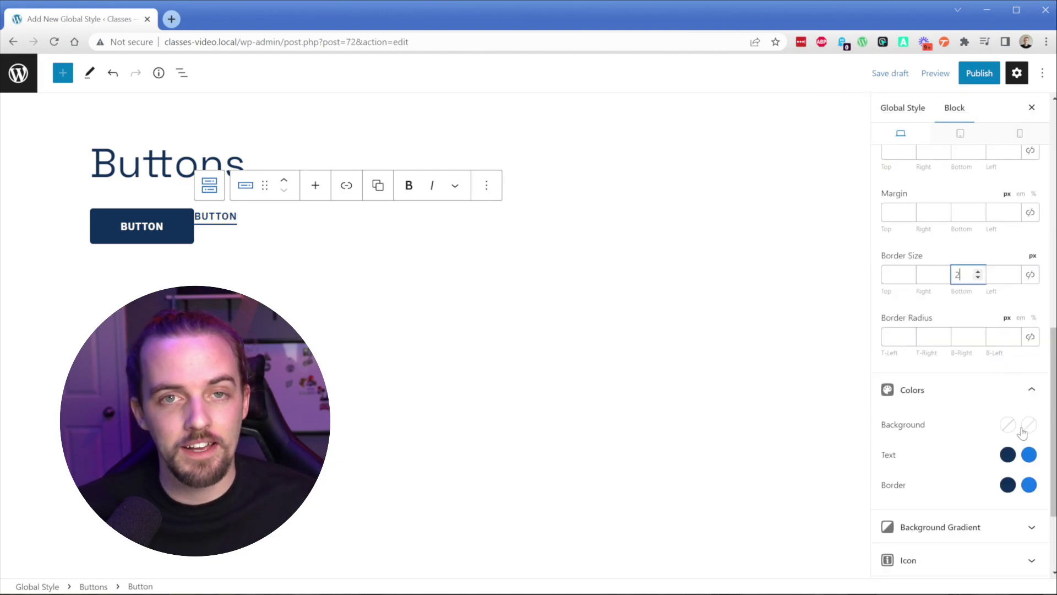
{"action": "left_click", "coordinate": [1025, 428]}
{"action": "left_click", "coordinate": [974, 333]}
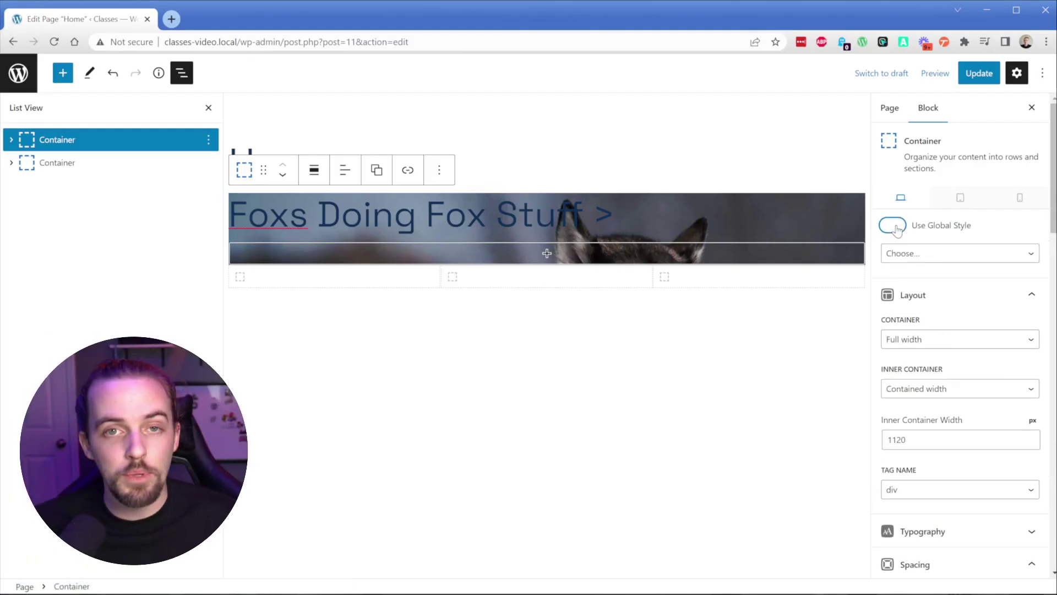
Step: Apply Main Section to both section containers and Oversized to the Home headline
{"action": "left_click", "coordinate": [933, 255]}
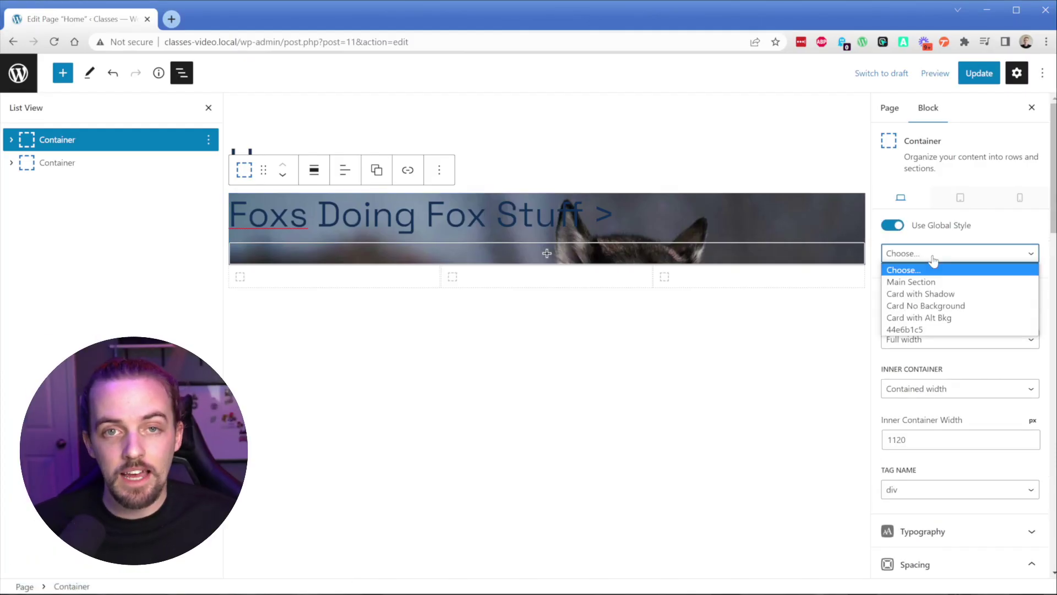
{"action": "left_click", "coordinate": [915, 282]}
{"action": "left_click", "coordinate": [547, 294]}
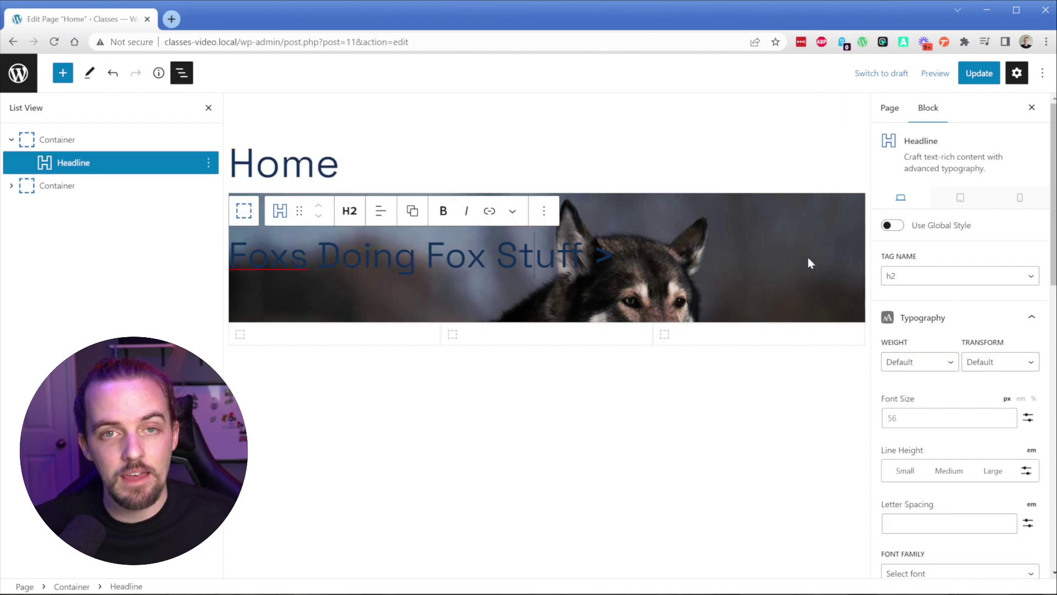
{"action": "left_click", "coordinate": [929, 255]}
{"action": "left_click", "coordinate": [928, 285]}
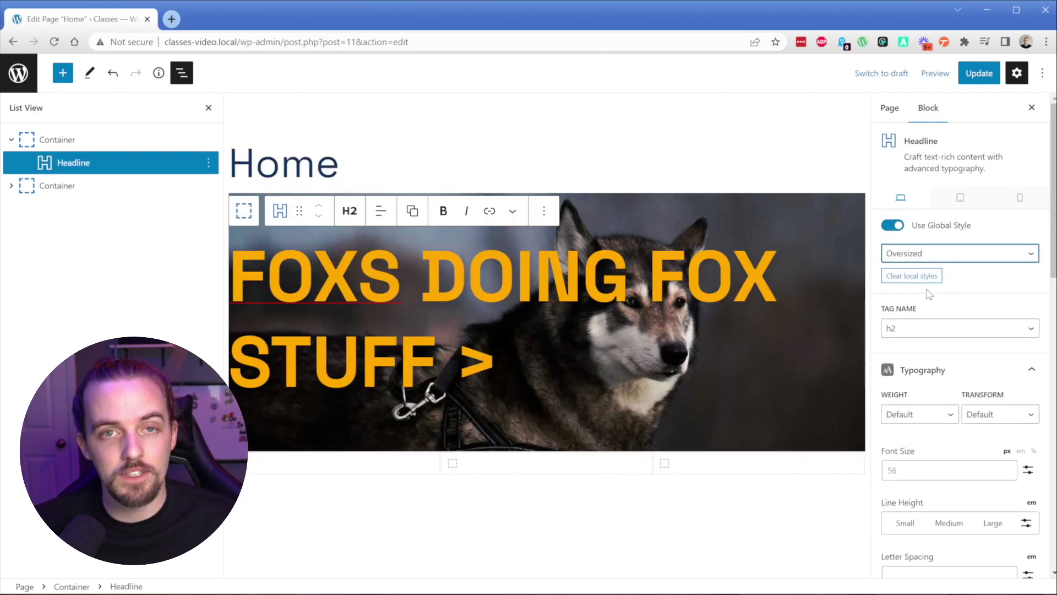
{"action": "left_click", "coordinate": [94, 187]}
{"action": "left_click", "coordinate": [929, 287]}
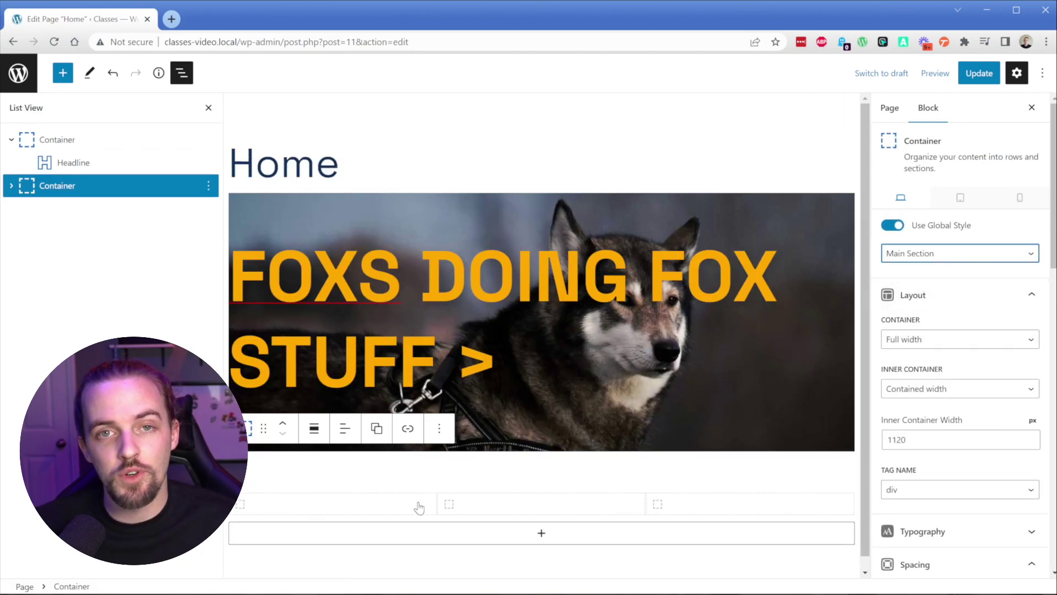
Step: Apply Card with Shadow to the first card and enable global styling on the middle card
{"action": "left_click", "coordinate": [389, 503]}
{"action": "left_click", "coordinate": [893, 225]}
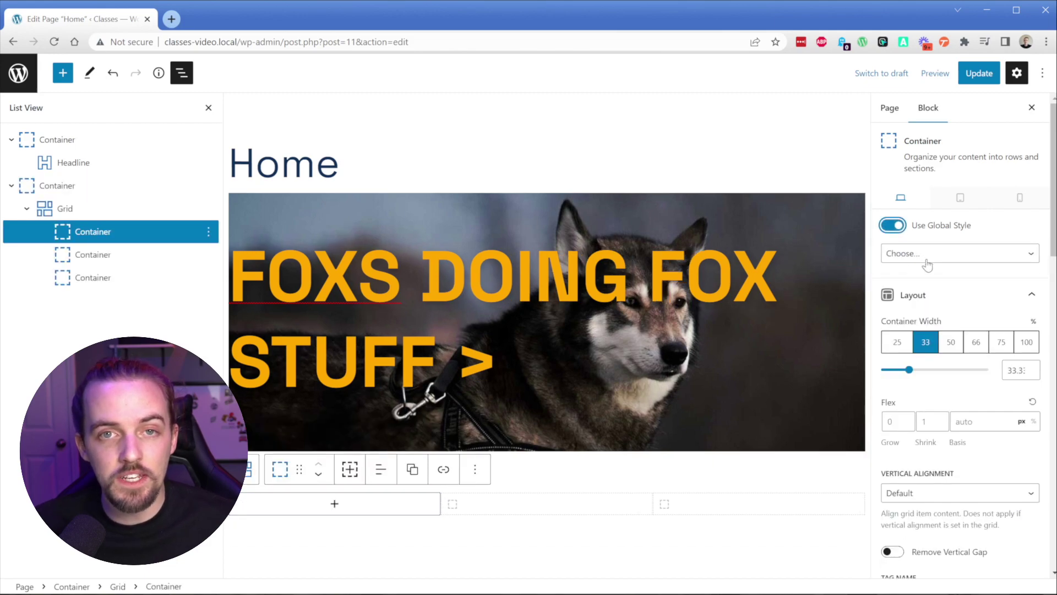
{"action": "left_click", "coordinate": [931, 254]}
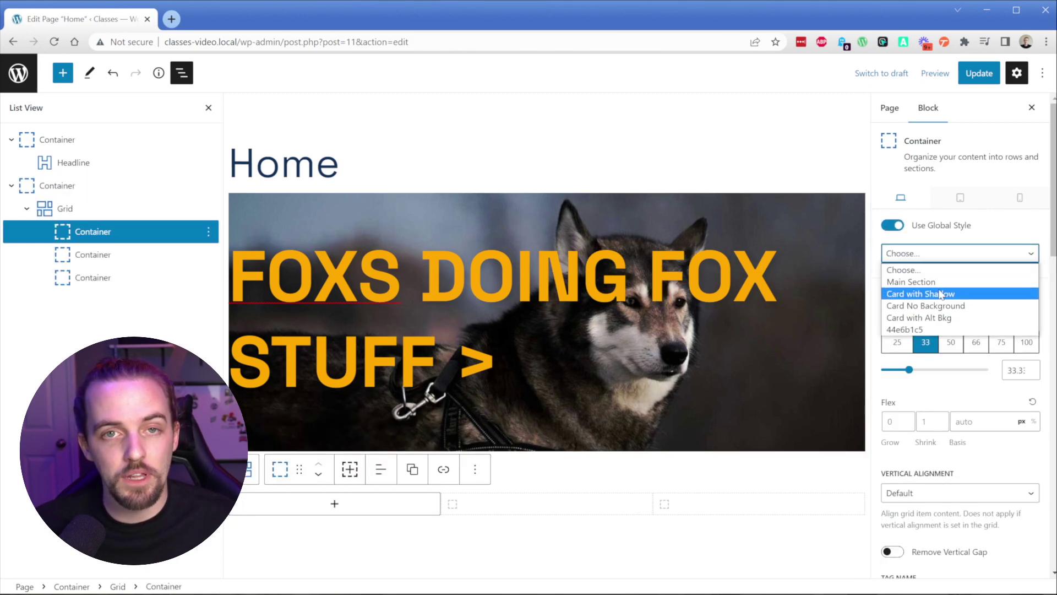
{"action": "left_click", "coordinate": [940, 294]}
{"action": "left_click", "coordinate": [542, 503]}
{"action": "left_click", "coordinate": [892, 225]}
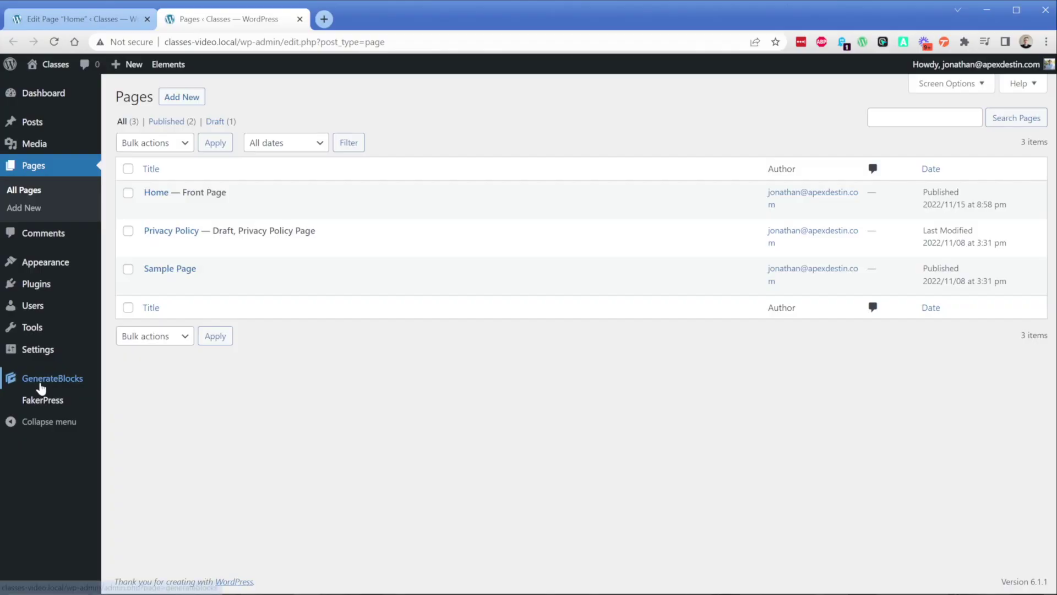
Step: Change the Headings global style's text colour from orange to blue, then reload the Home editor
{"action": "mouse_move", "coordinate": [55, 380]}
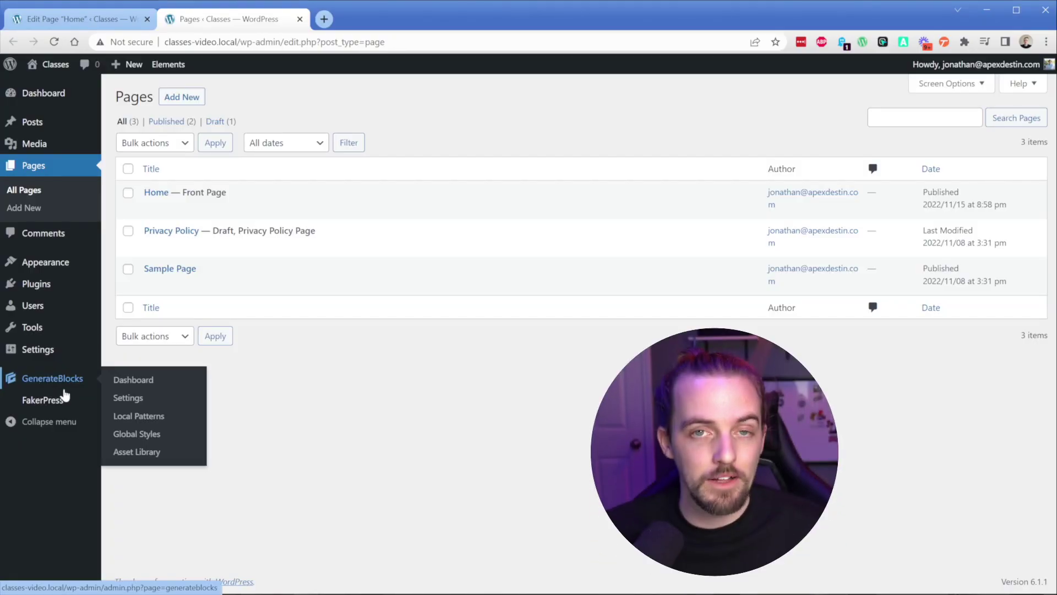
{"action": "left_click", "coordinate": [134, 435]}
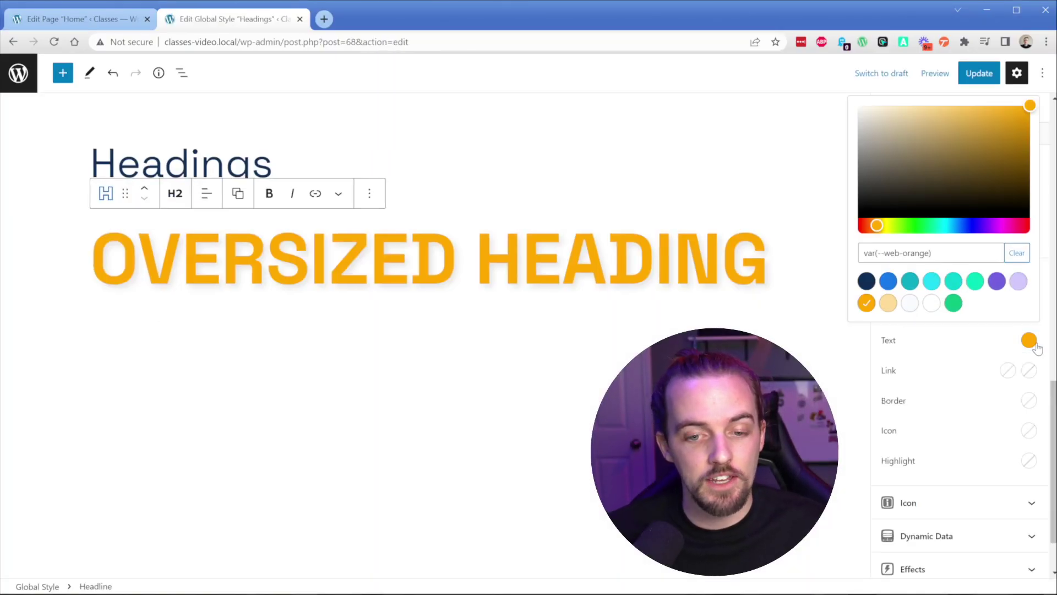
{"action": "left_click", "coordinate": [85, 20]}
{"action": "left_click", "coordinate": [54, 42]}
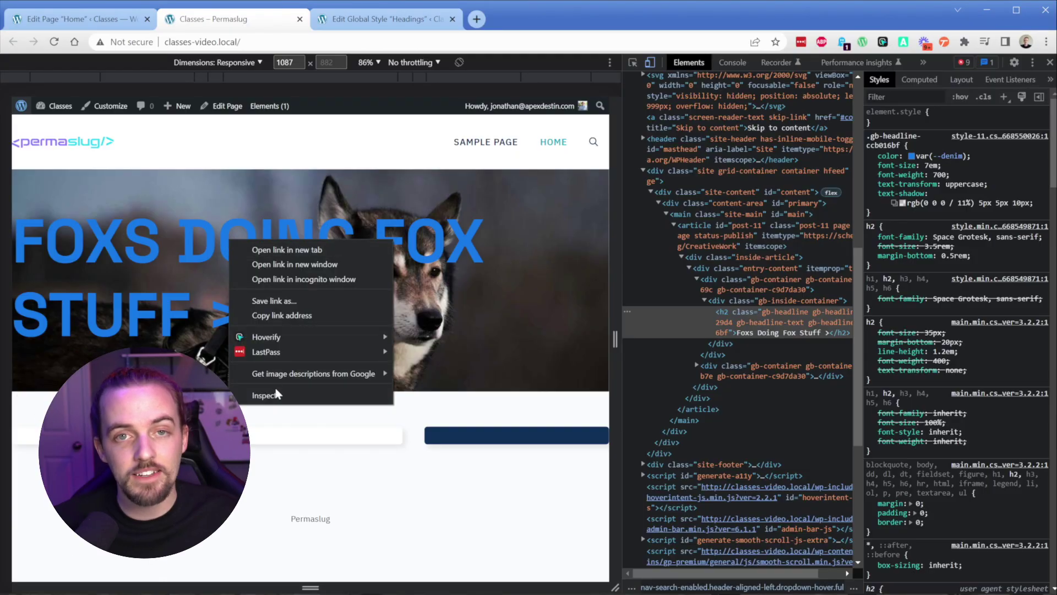
Step: Inspect the headline in DevTools, reload with F5, and open the h2 class attribute
{"action": "left_click", "coordinate": [274, 394]}
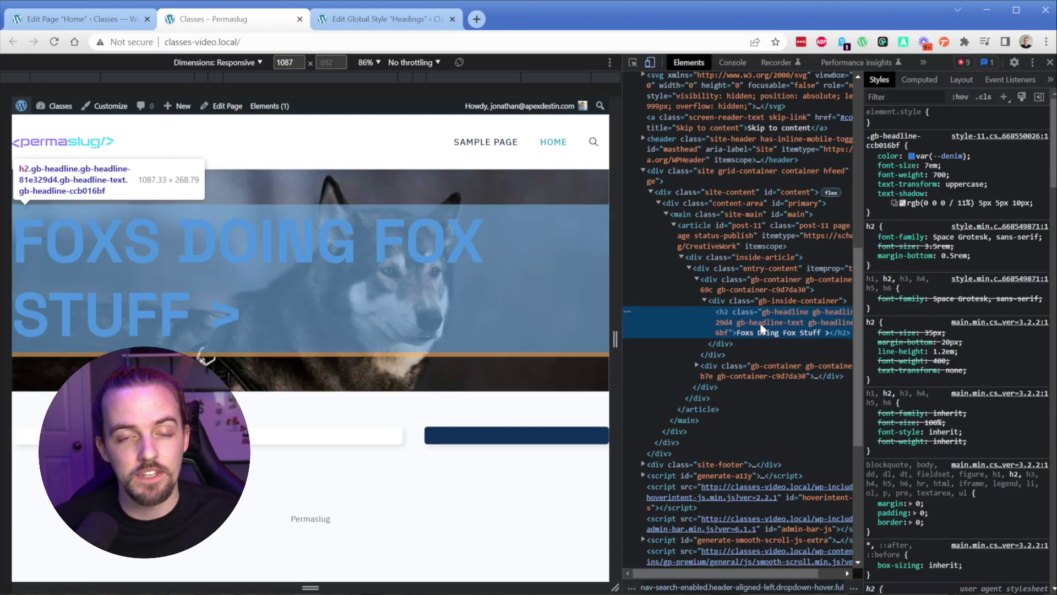
{"action": "left_click", "coordinate": [943, 156]}
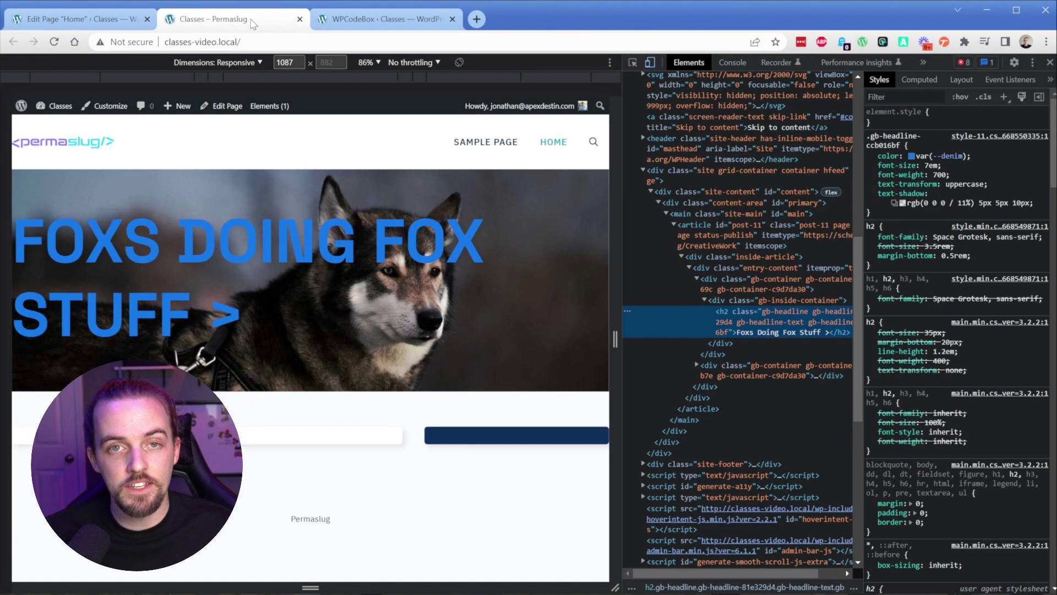
{"action": "key", "text": "F5"}
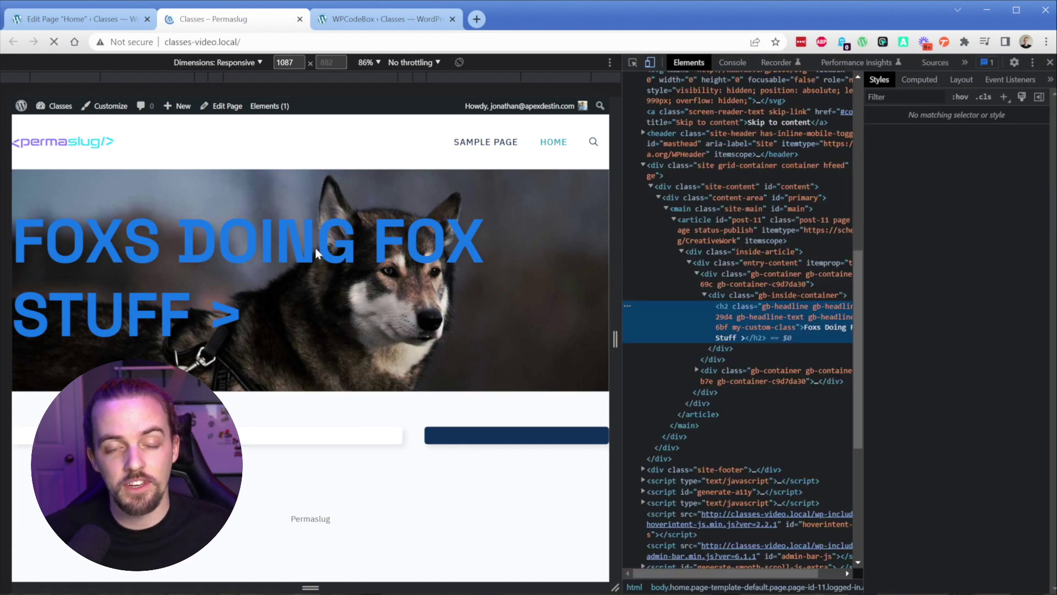
{"action": "double_click", "coordinate": [735, 328]}
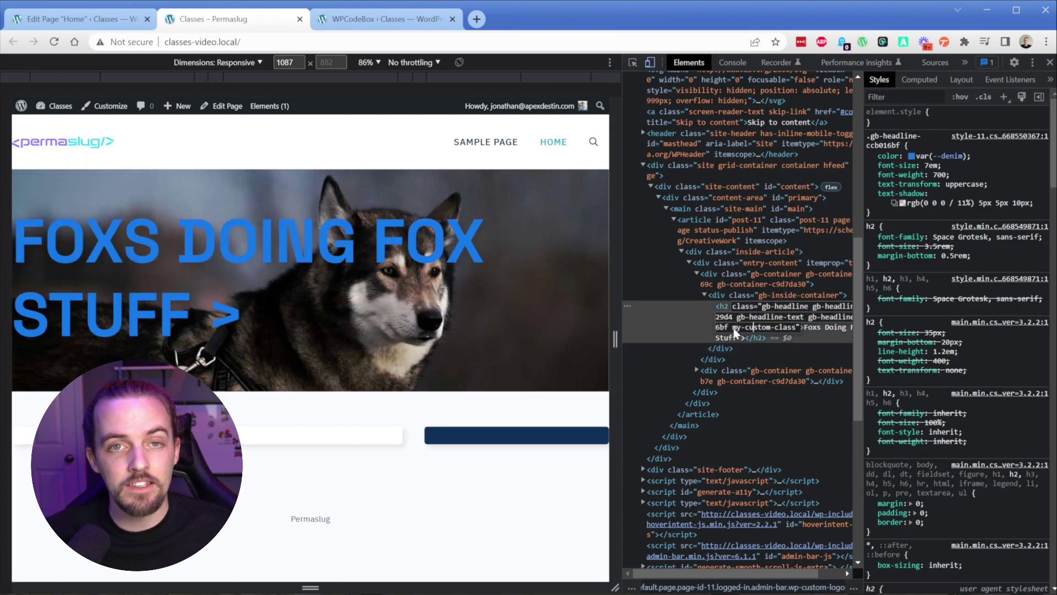
Step: With the site preview open, add font-style: italic to .my-custom-class in MyCustomCSS and save
{"action": "left_click", "coordinate": [407, 24]}
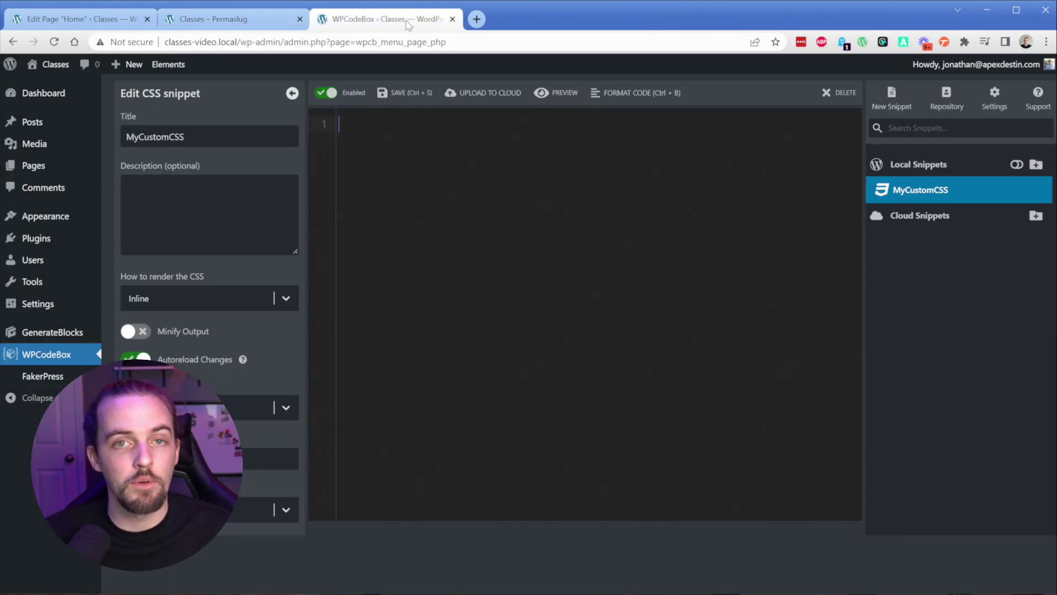
{"action": "left_click", "coordinate": [556, 93]}
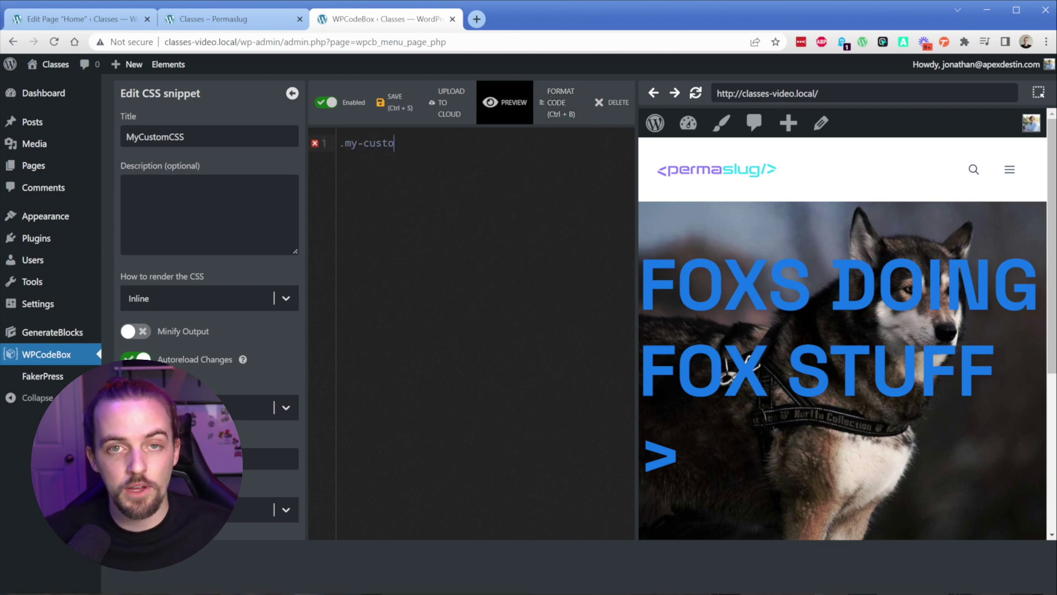
{"action": "type", "text": "{"}
{"action": "key", "text": "Return"}
{"action": "type", "text": "font-s"}
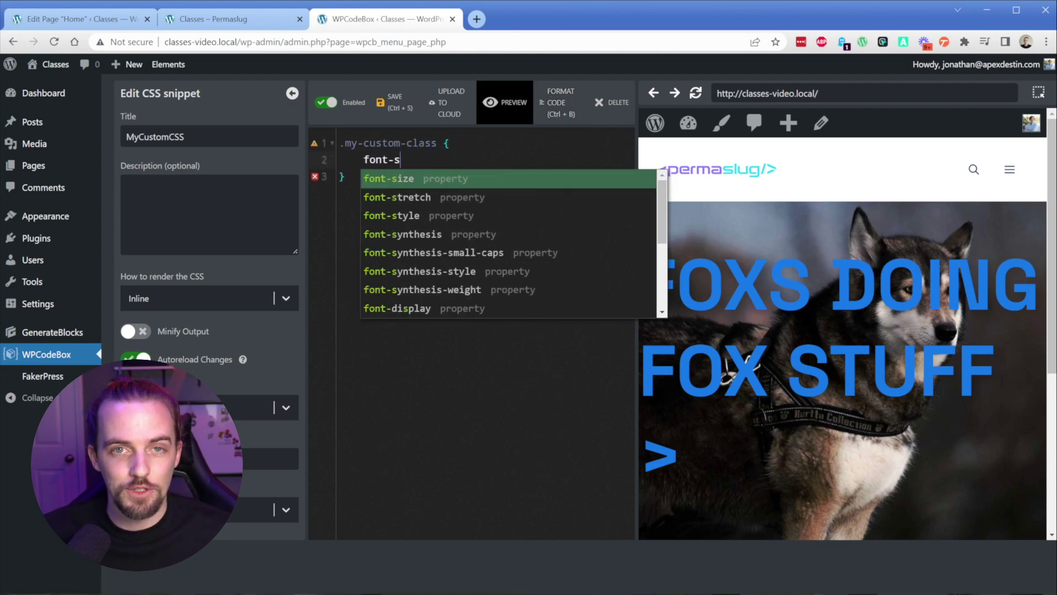
{"action": "type", "text": "ty"}
{"action": "key", "text": "Return"}
{"action": "type", "text": "it;"}
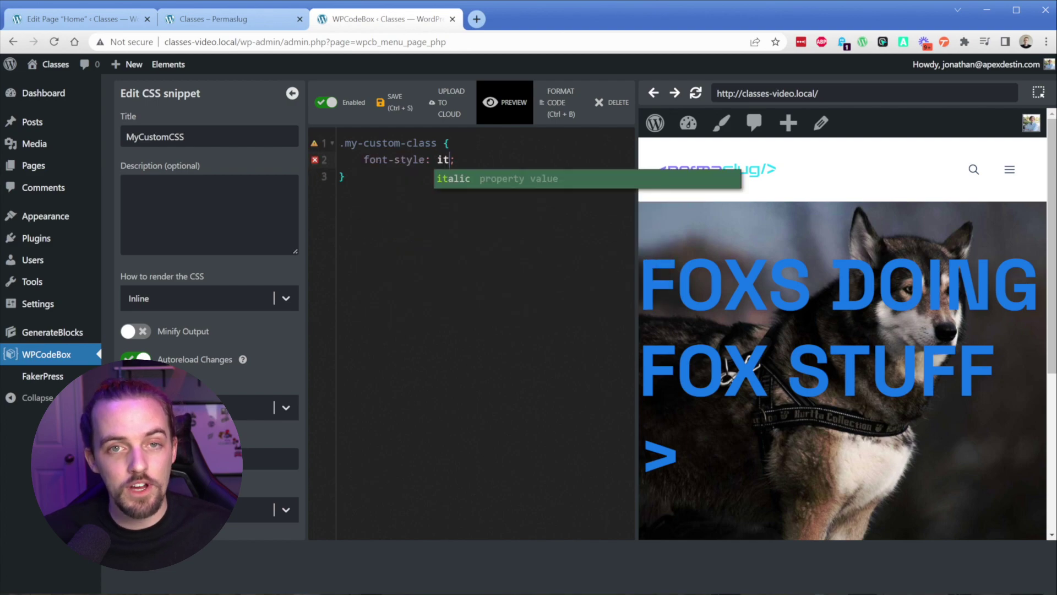
{"action": "key", "text": "Return"}
{"action": "key", "text": "ctrl+s"}
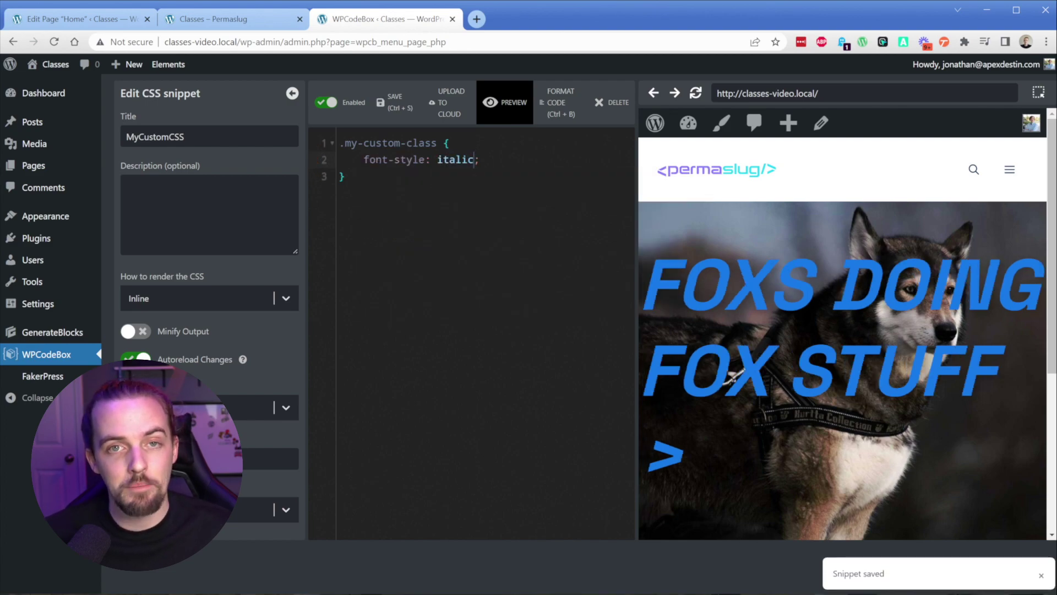